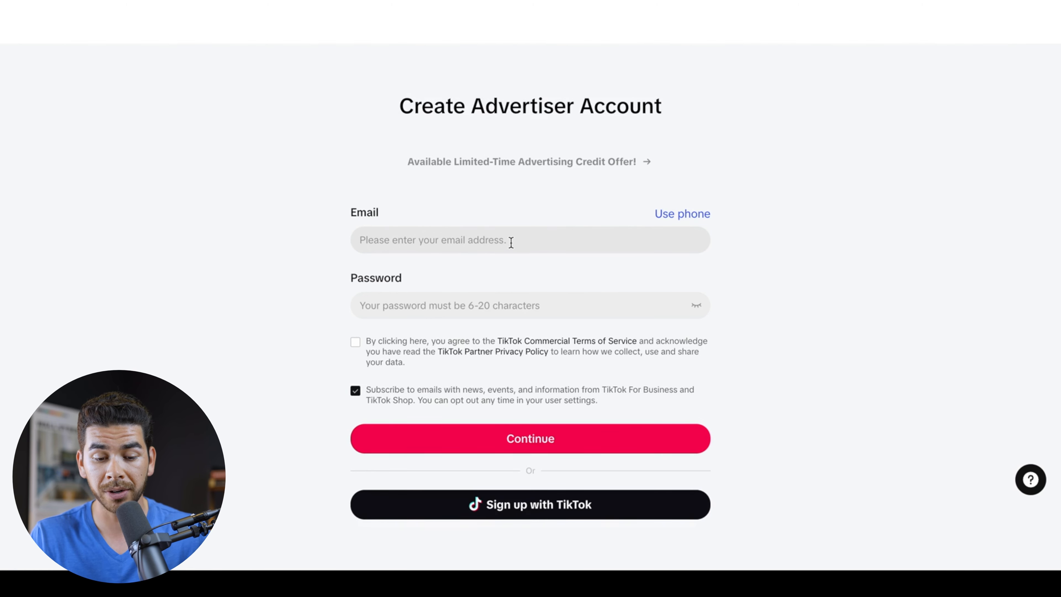
Submit the advertiser sign-up with the e-mail address and account password, accepting the commercial terms and opting out of marketing e-mails
click(528, 256)
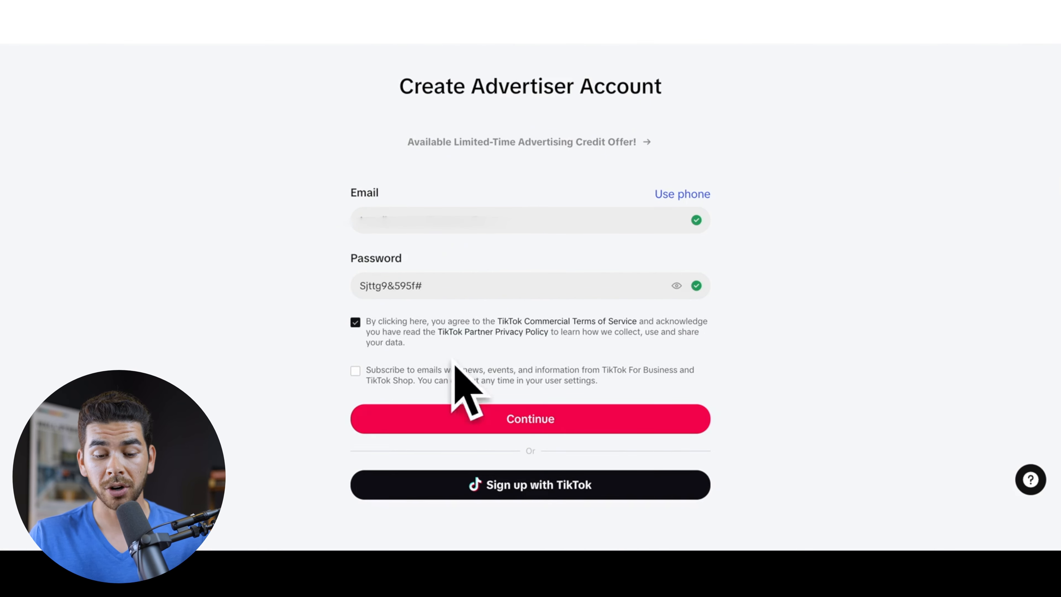
click(496, 420)
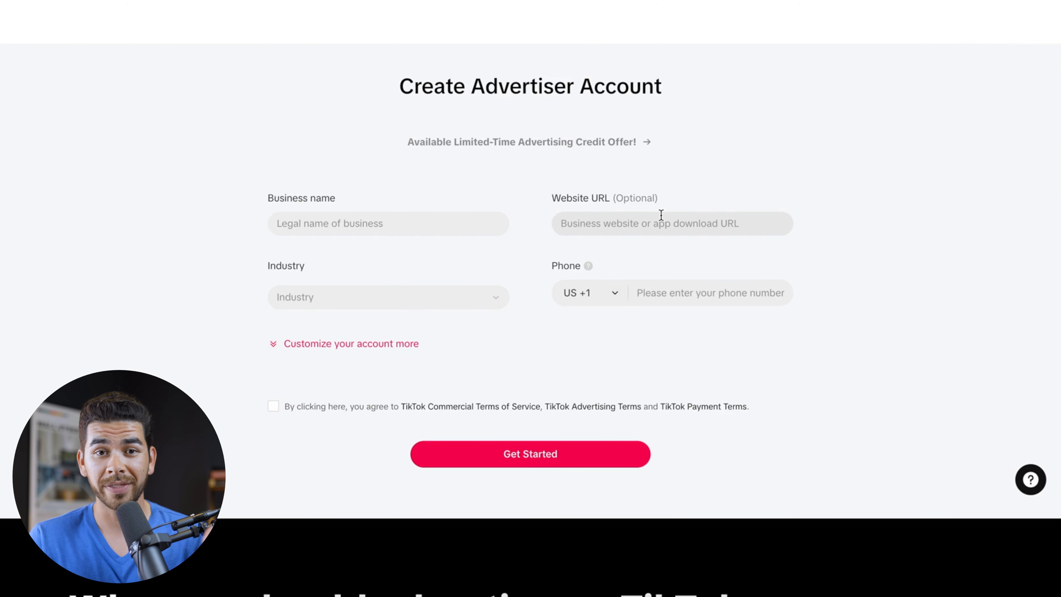
Submit the business details with the name Ecom Mastery, industry Pet Supplies and a phone number, agreeing to the advertising terms
click(432, 225)
text(Ecom Mastery)
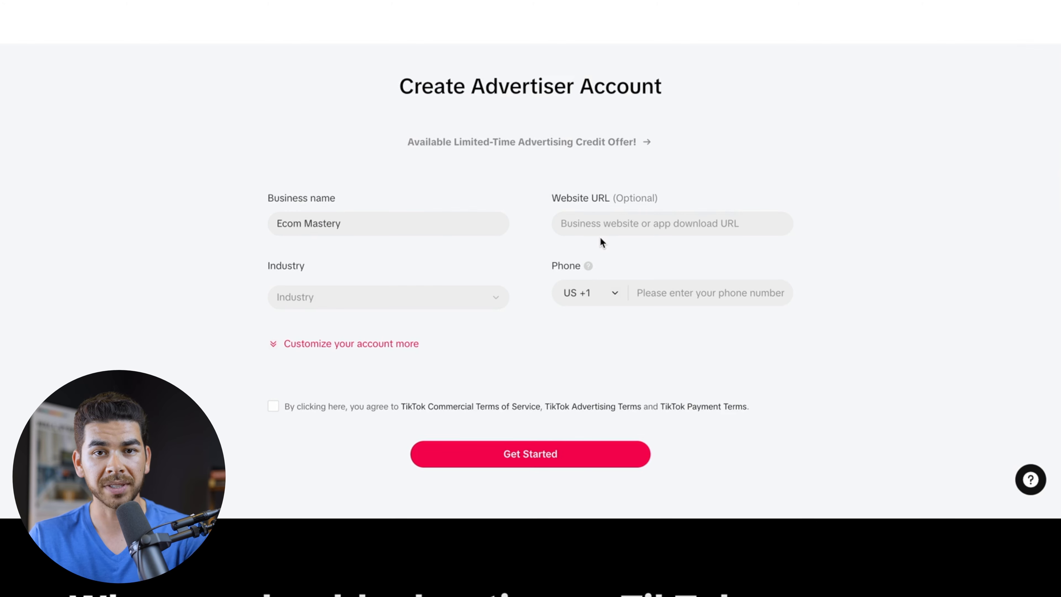
click(412, 297)
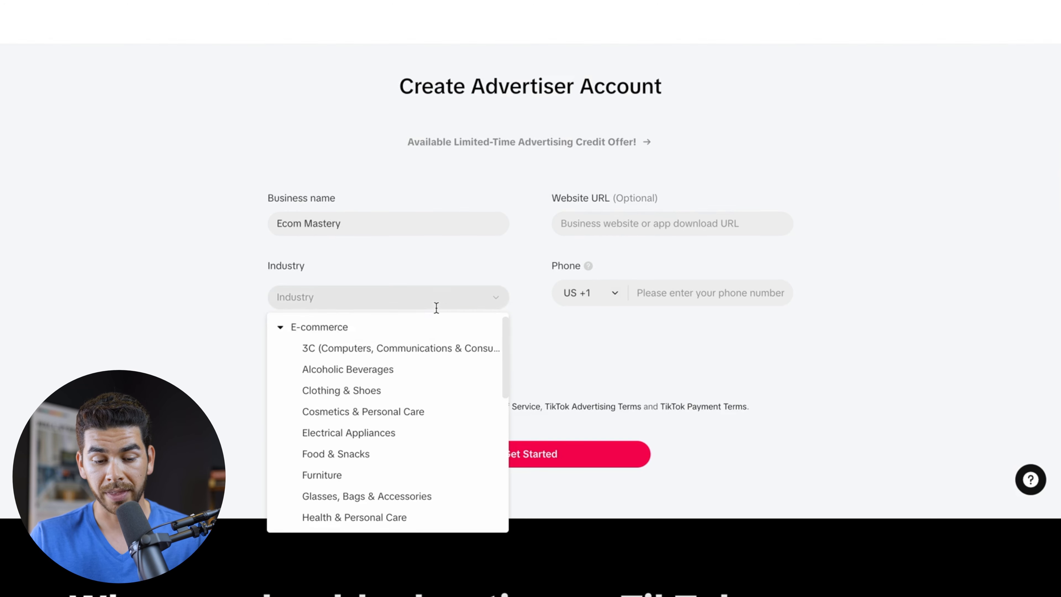
scroll(390, 391, down, 2)
scroll(390, 392, down, 1)
click(376, 516)
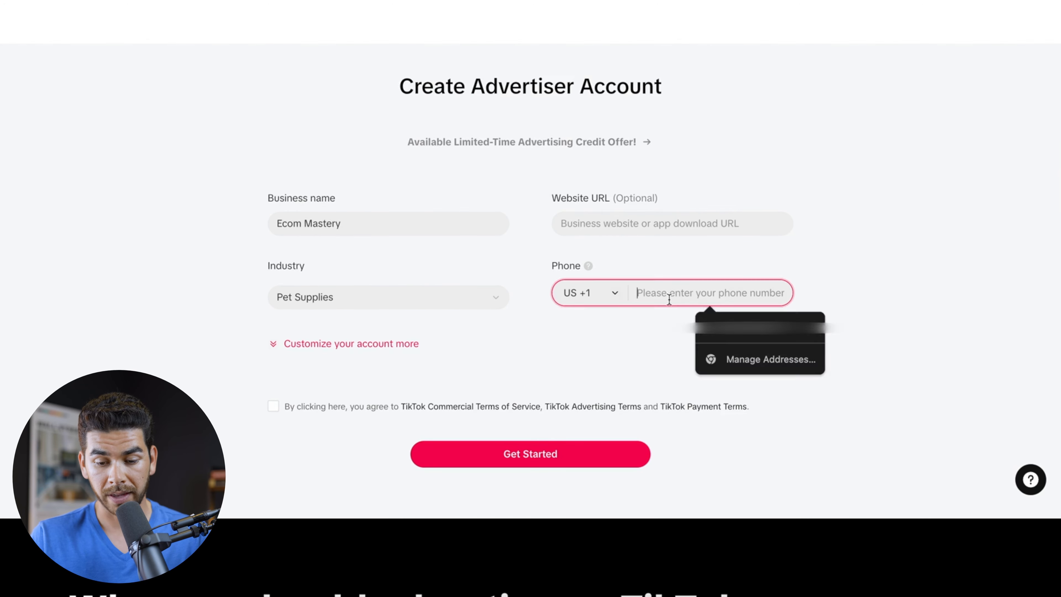
click(274, 406)
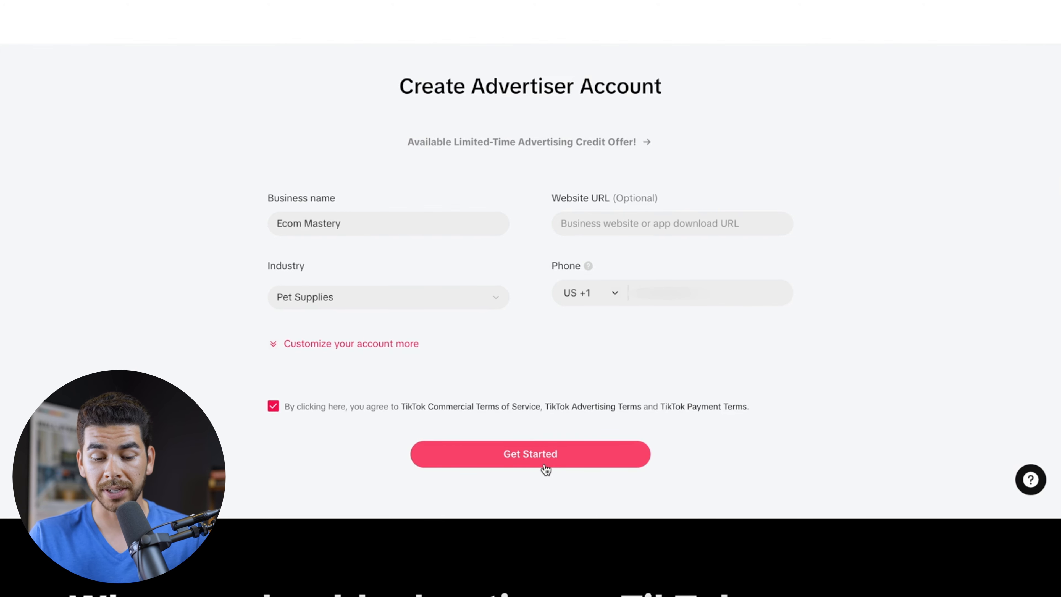
click(551, 449)
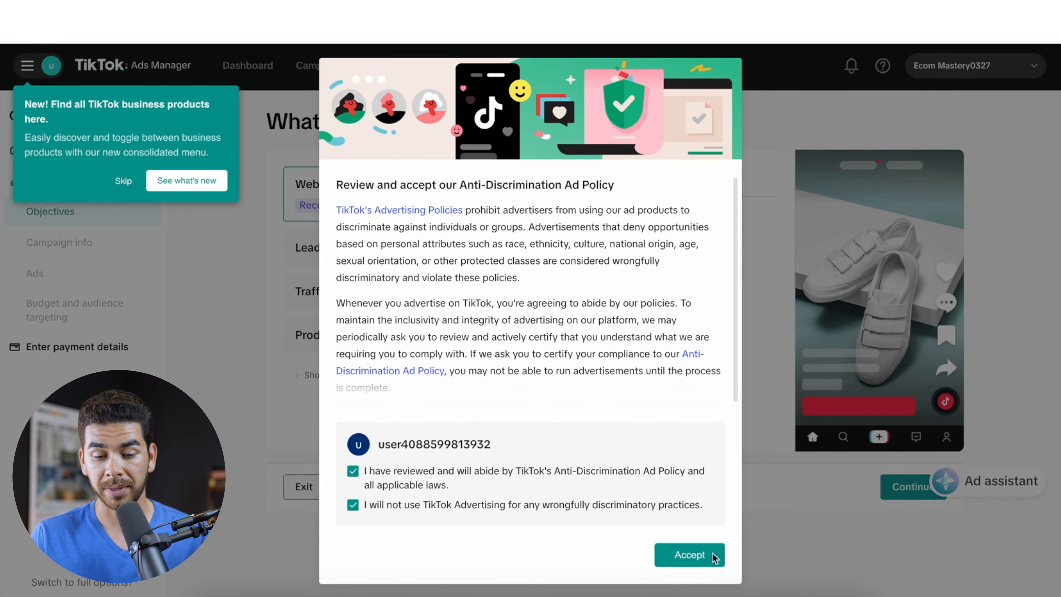
Accept the Anti-Discrimination Ad Policy and start creating an ad from the dashboard
click(700, 556)
click(701, 557)
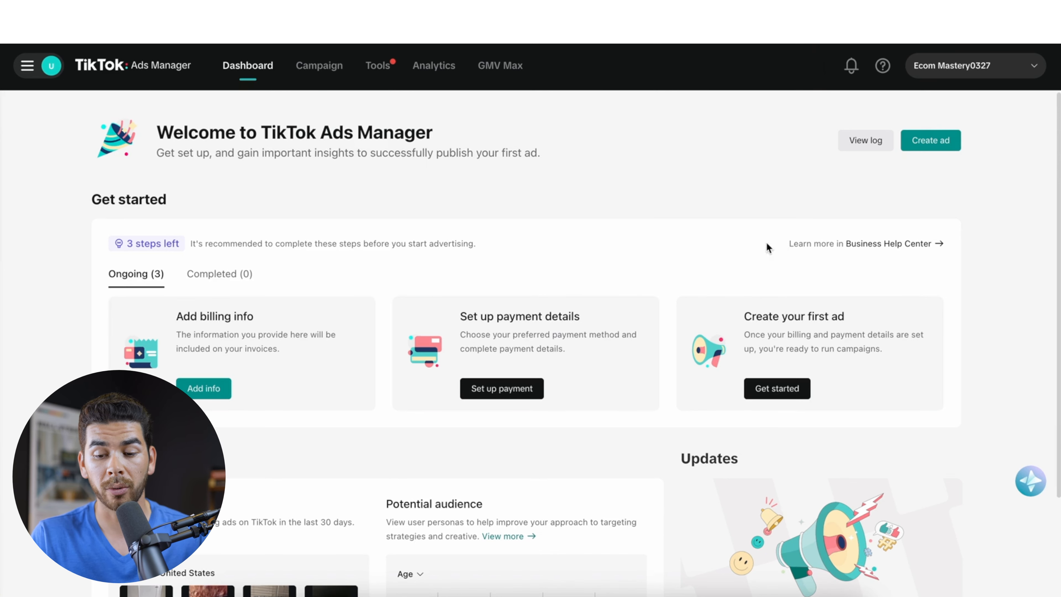
click(945, 141)
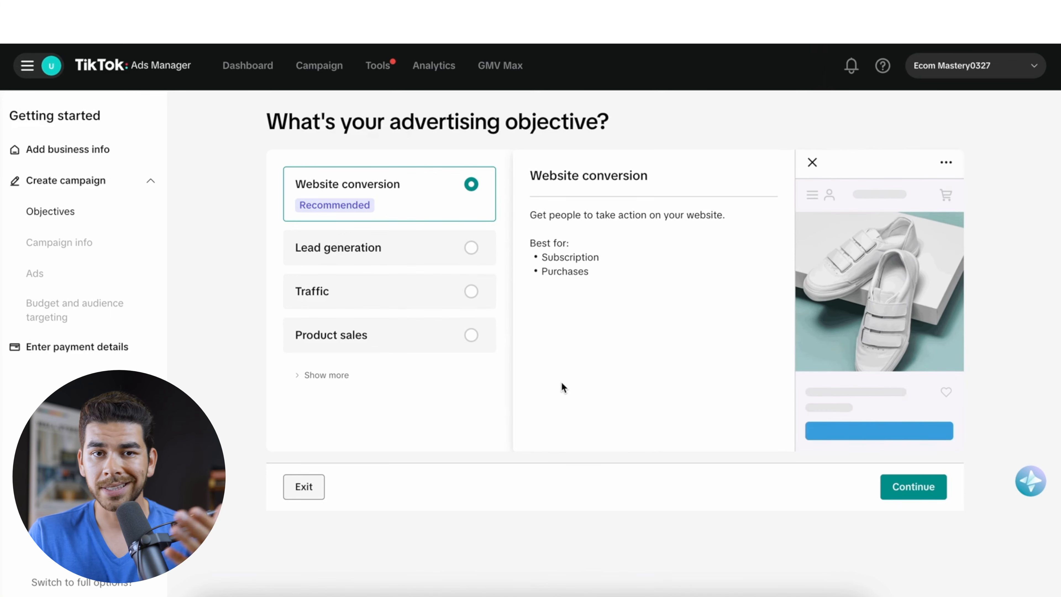
Review the basic advertising objectives and switch to the full Ads Manager options to get more objectives
mouse_move(397, 298)
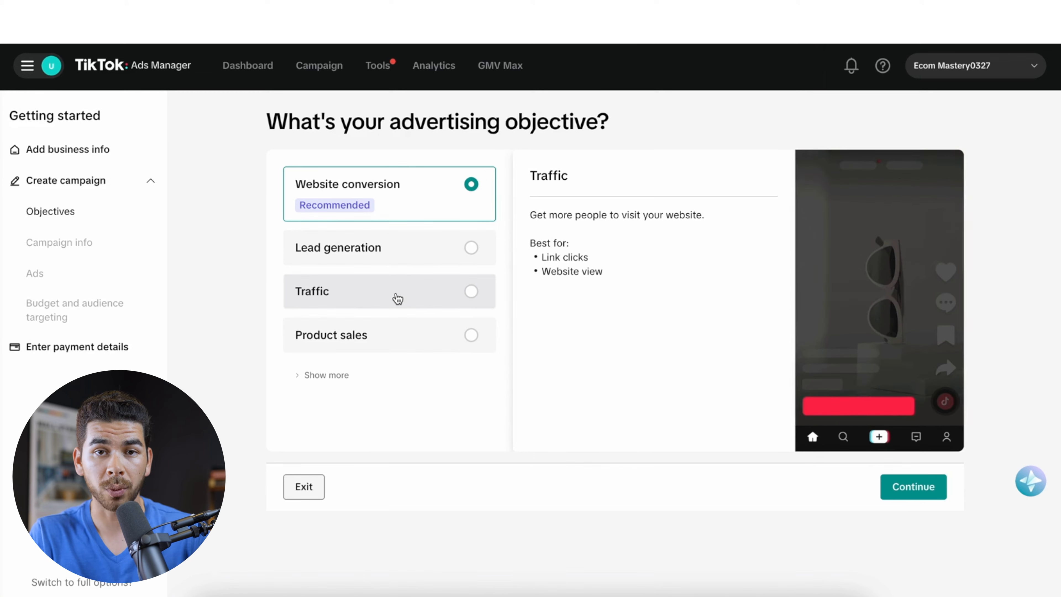
mouse_move(395, 345)
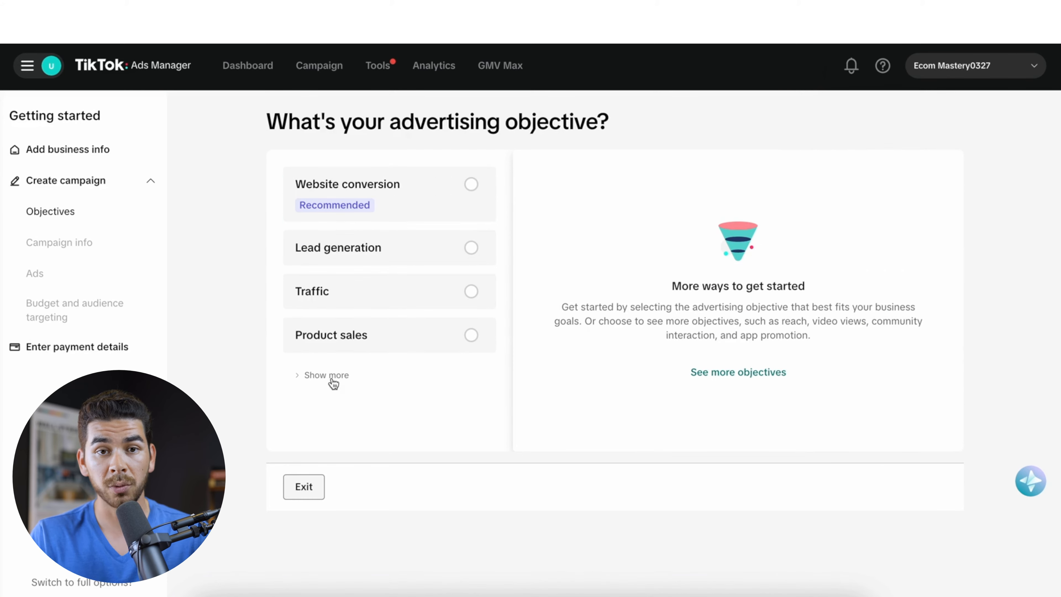
click(729, 370)
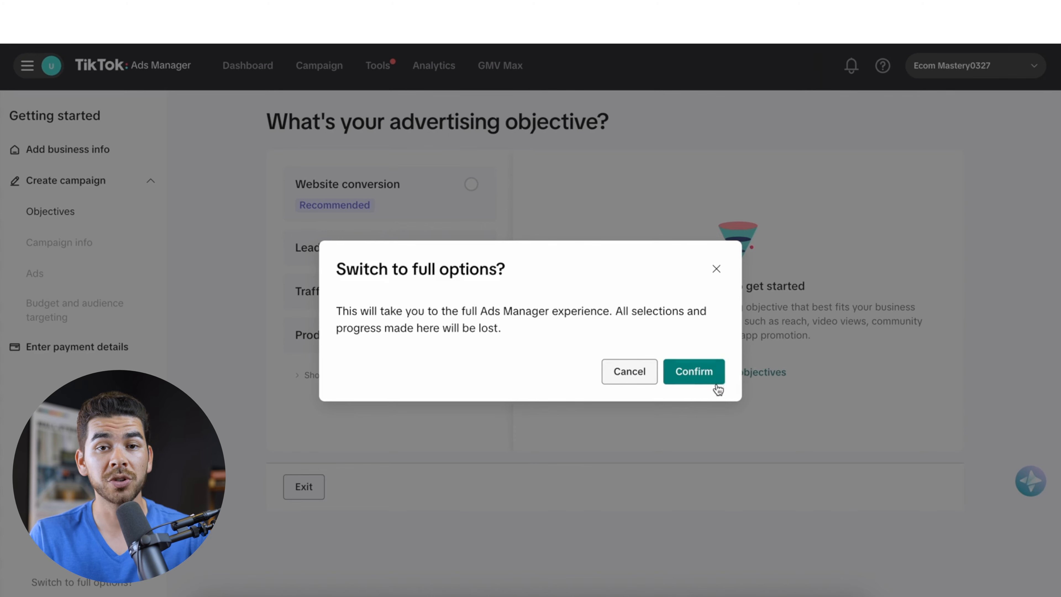
click(694, 376)
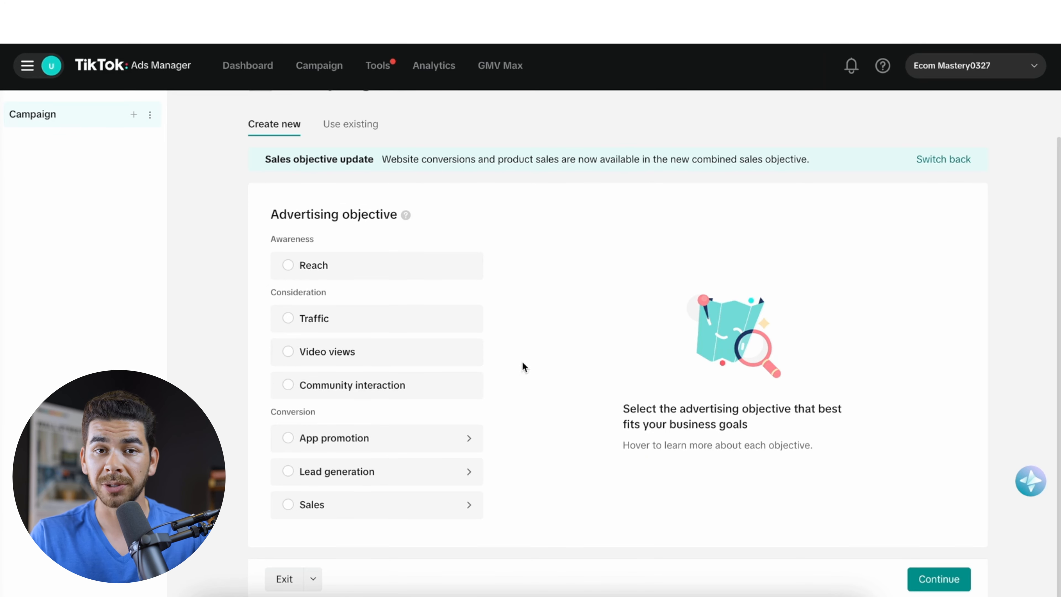
Select Sales as the campaign's advertising objective and review its website and manual campaign setup
mouse_move(306, 376)
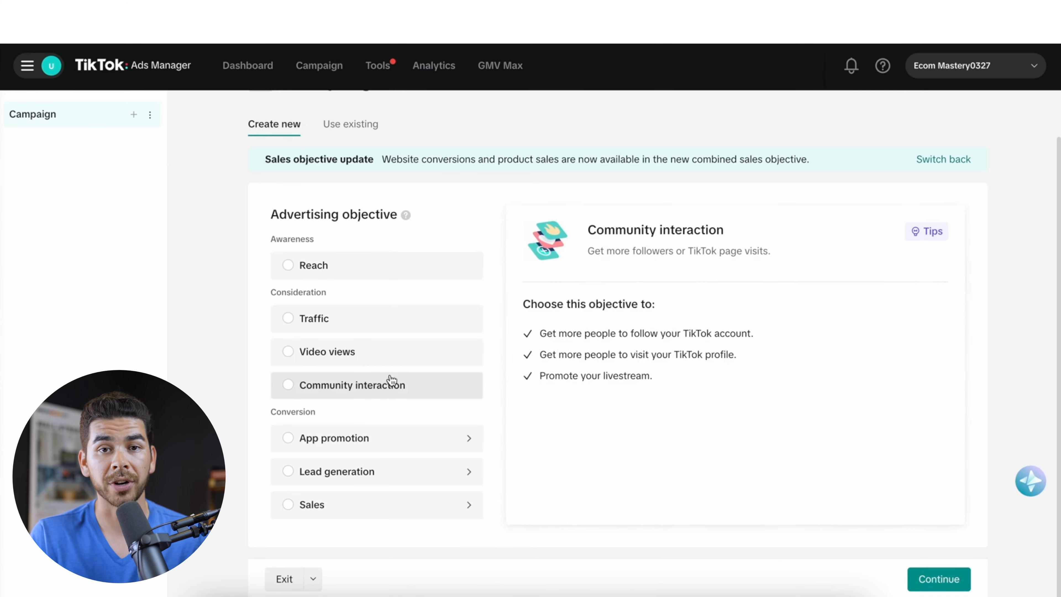
scroll(393, 401, down, 1)
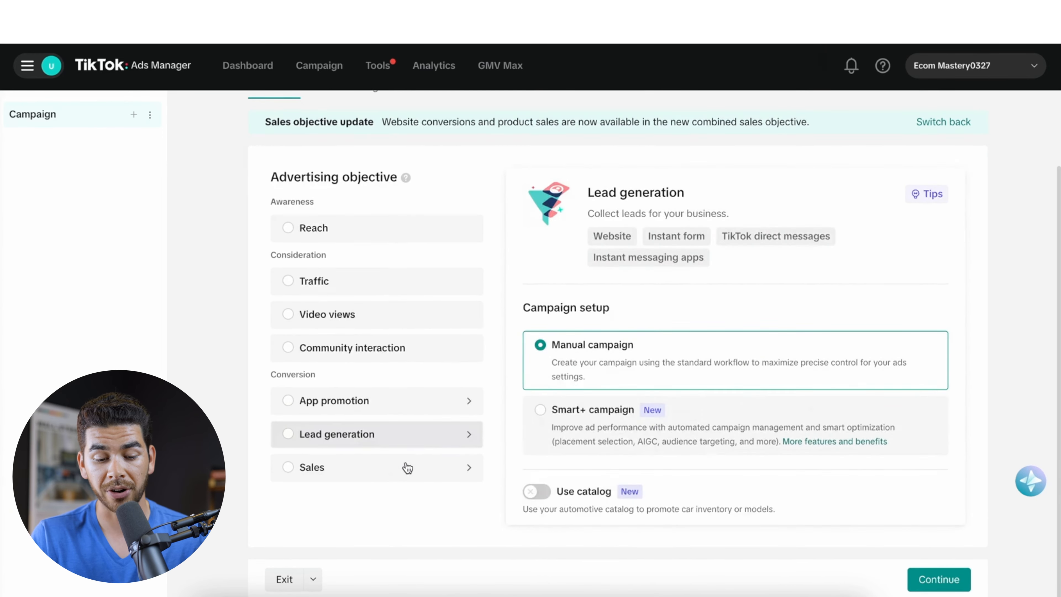
click(402, 467)
scroll(396, 506, down, 1)
scroll(395, 502, up, 1)
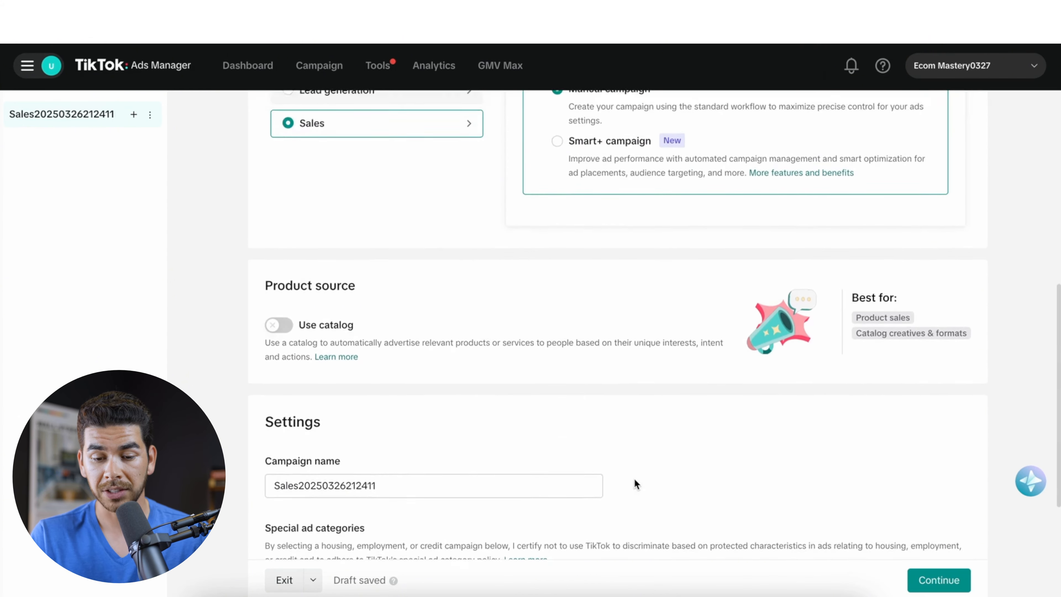
scroll(633, 481, up, 3)
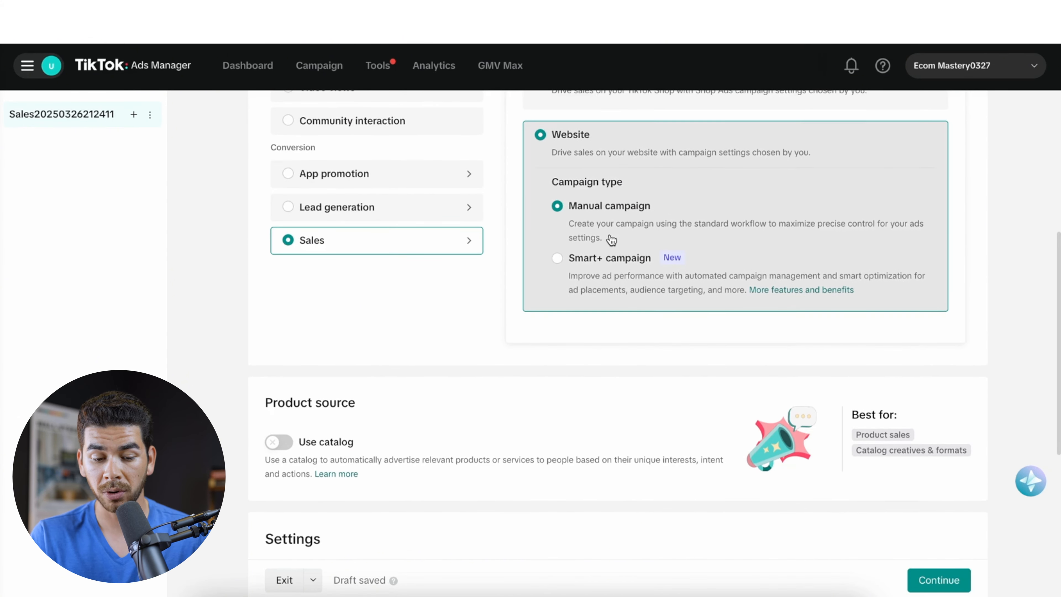
Rename the campaign as Ecom Mastery Campaign 1
scroll(597, 455, down, 4)
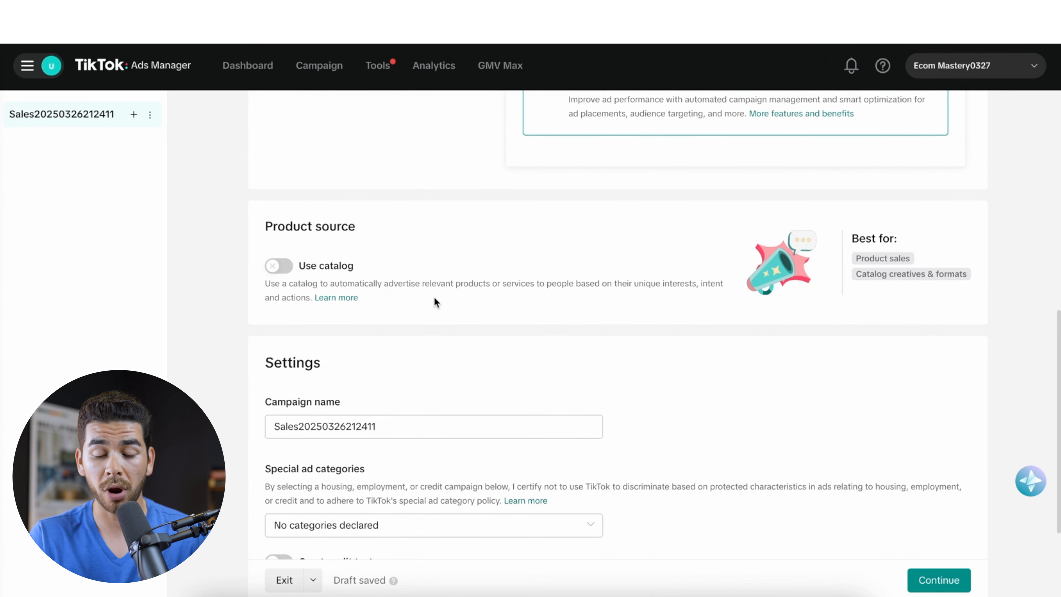
scroll(426, 330, down, 4)
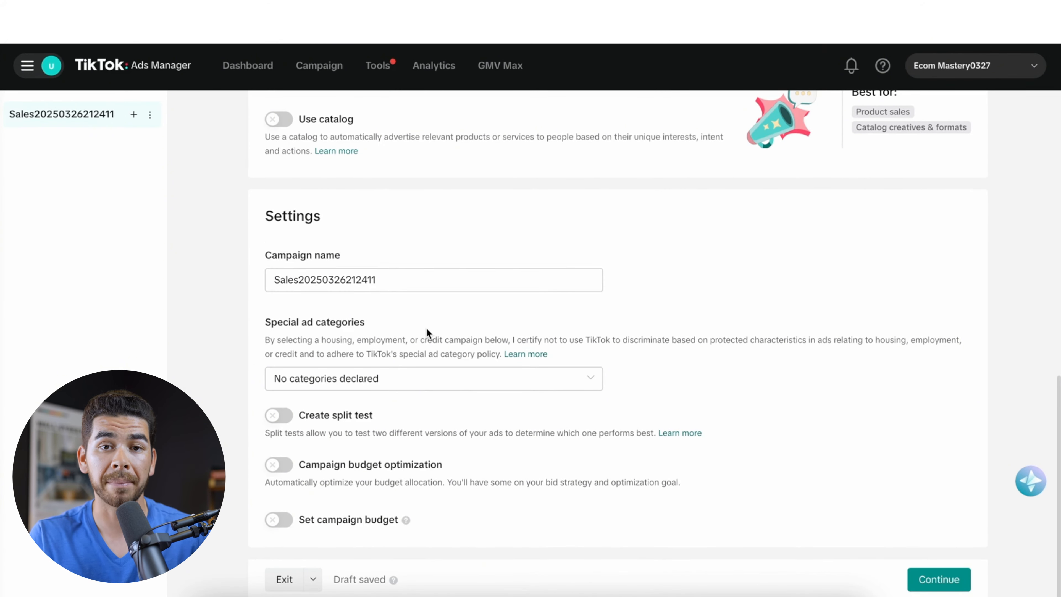
scroll(427, 332, up, 4)
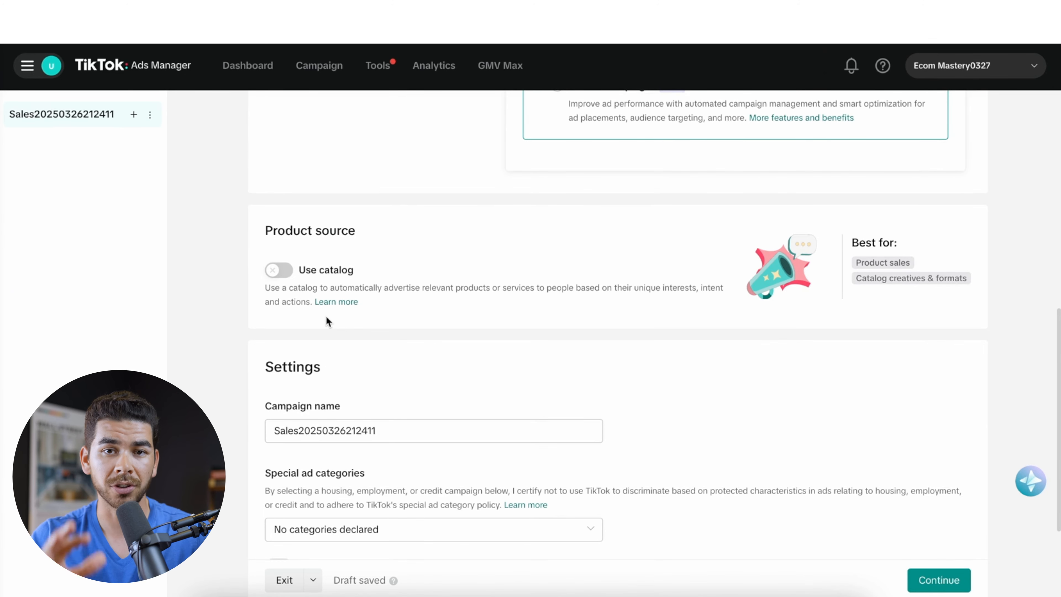
scroll(375, 396, down, 2)
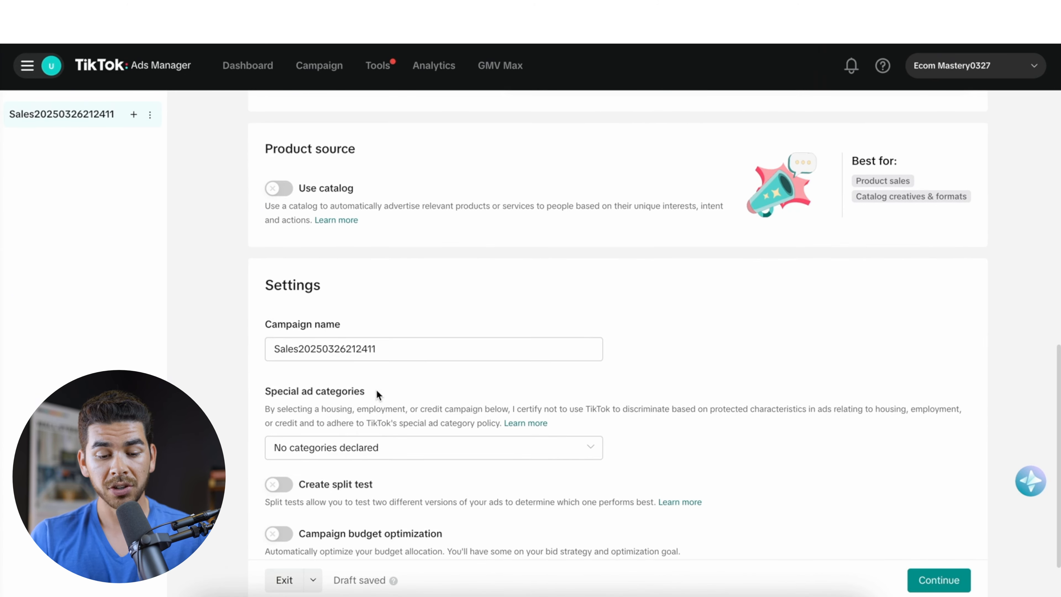
triple_click(387, 352)
text(Ecom Mastery Campa)
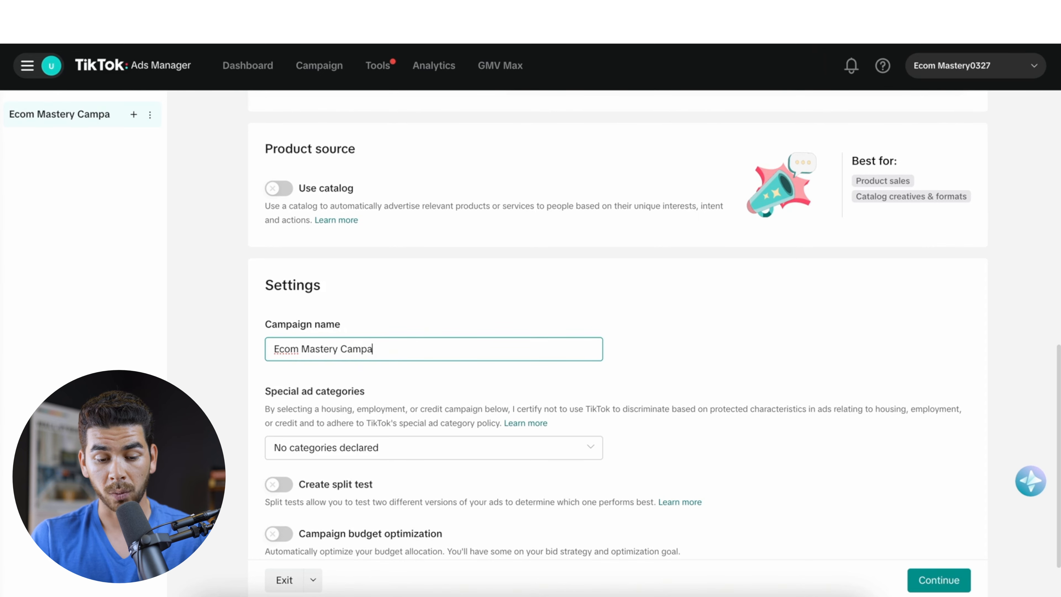
text(ign 1)
click(371, 327)
Review the special ad category options without declaring any category
scroll(370, 328, down, 2)
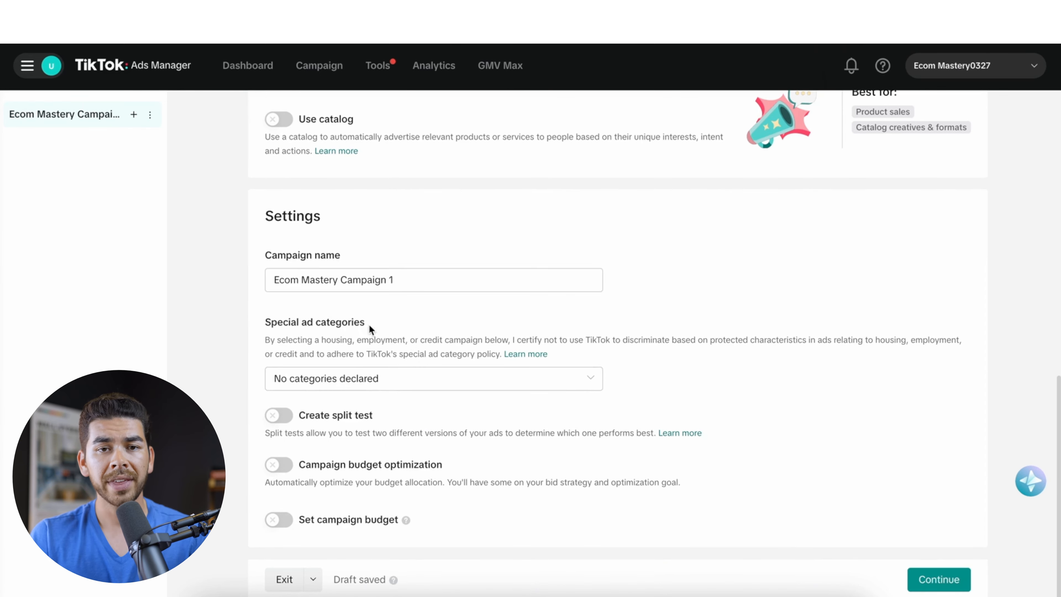
click(403, 381)
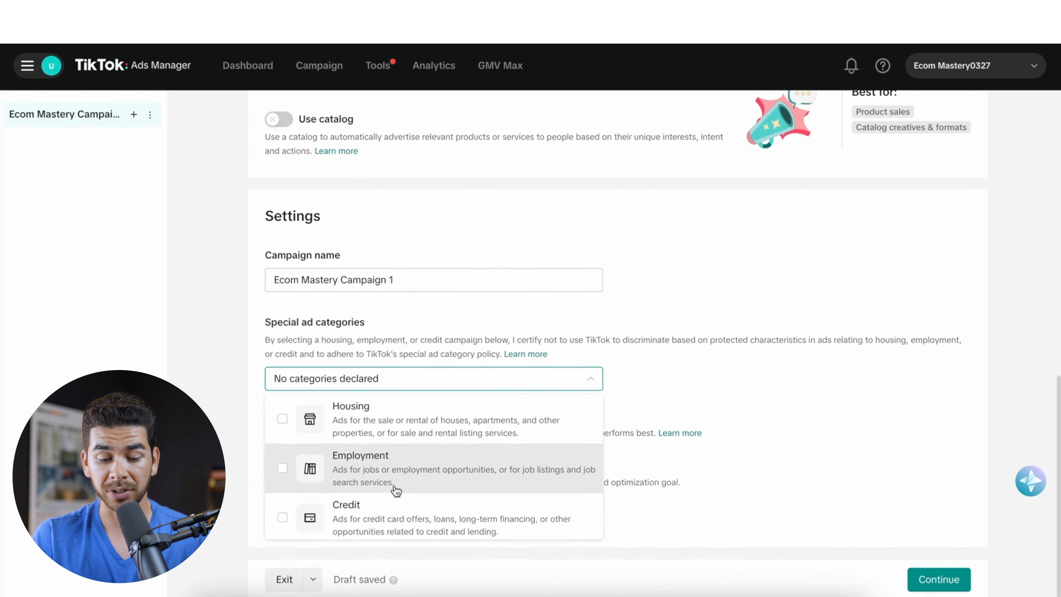
click(536, 324)
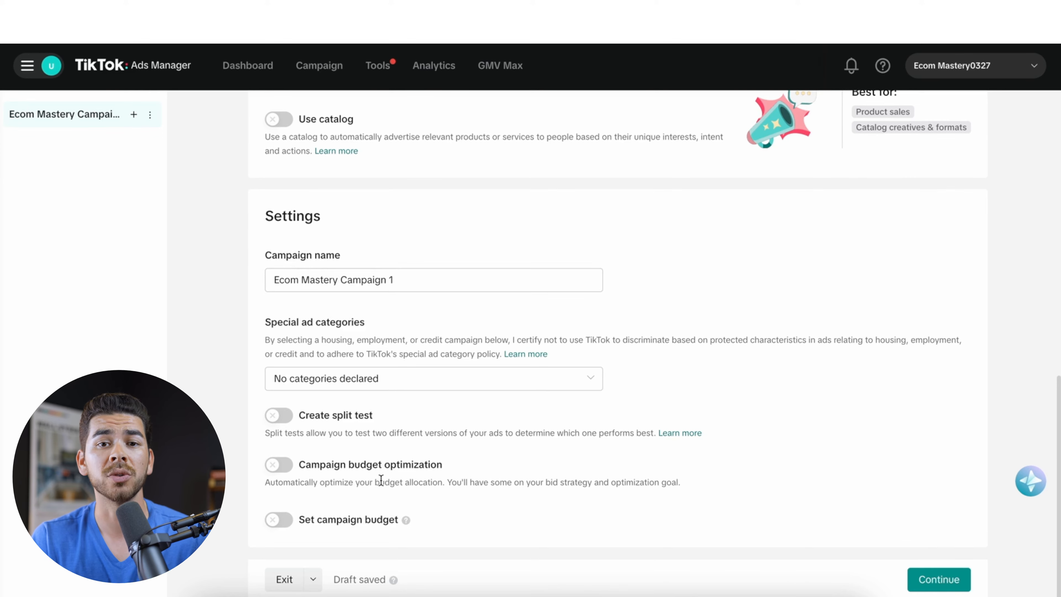
Enable a daily campaign budget of 50.00 USD and continue to the ad group setup
click(281, 520)
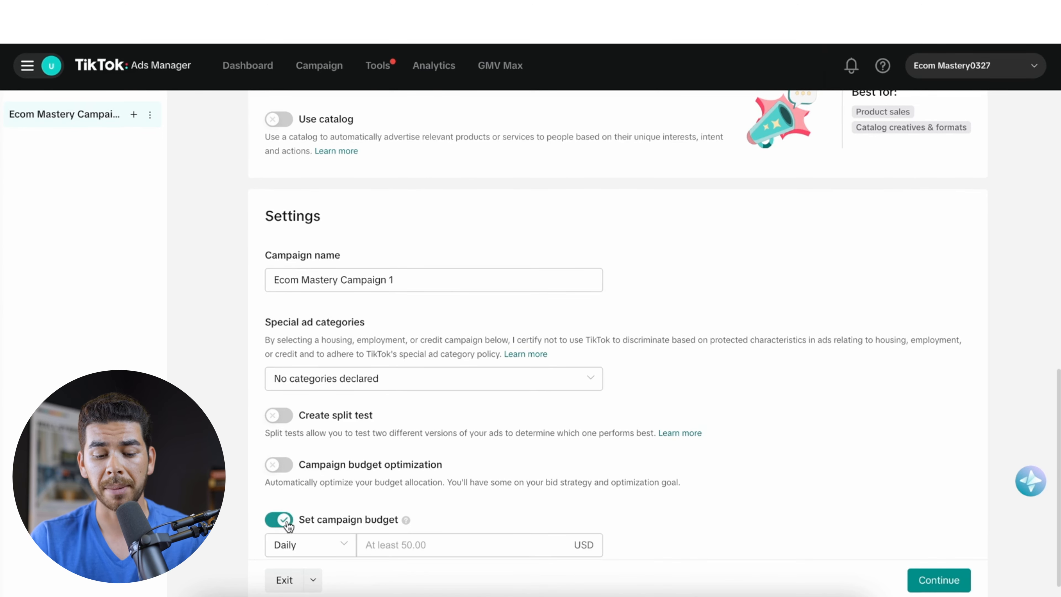
scroll(424, 477, down, 1)
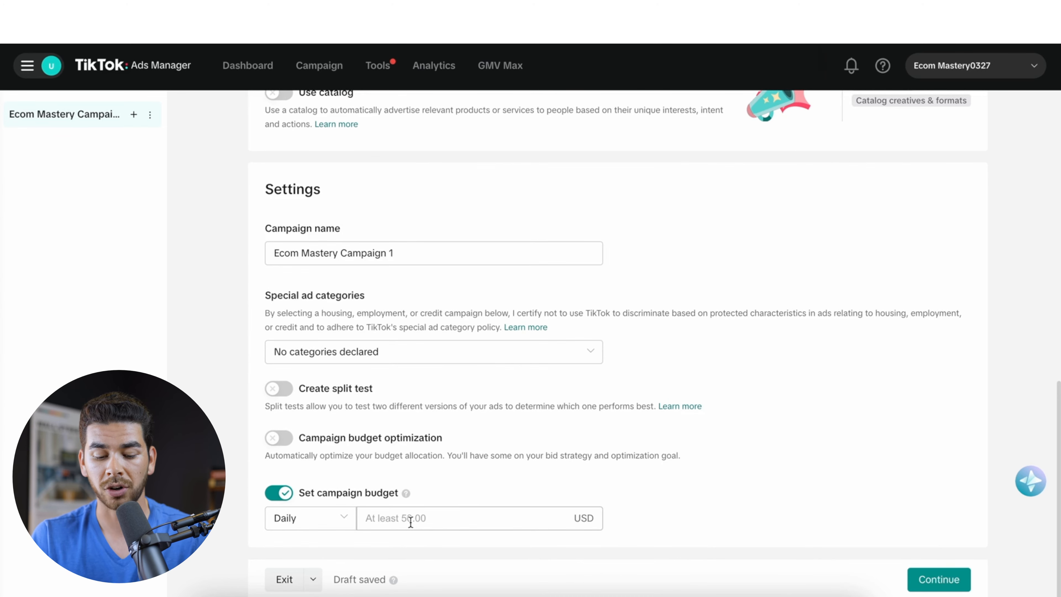
click(410, 522)
text(50.00)
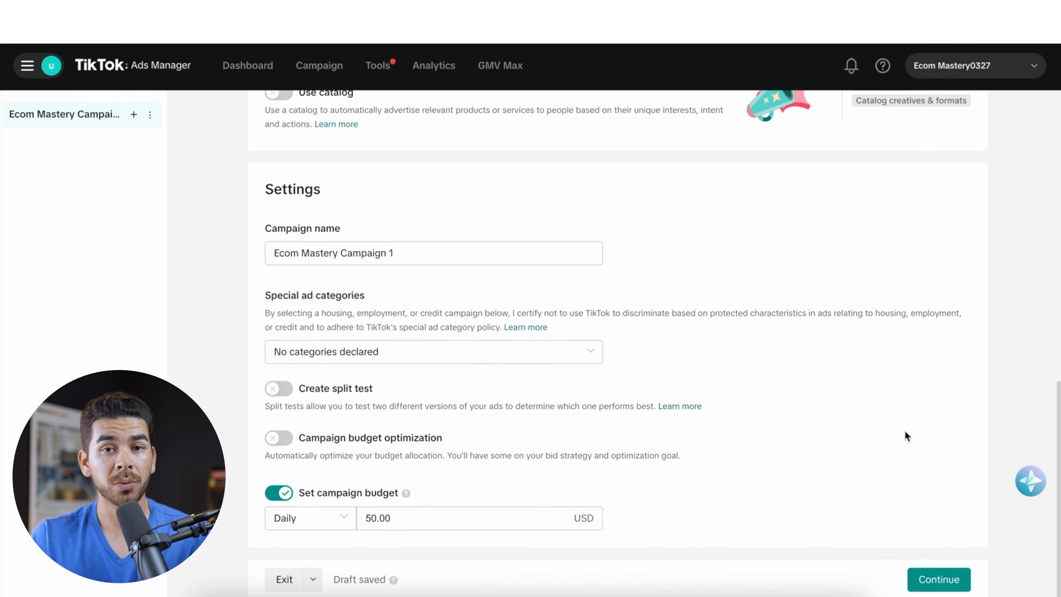
click(923, 581)
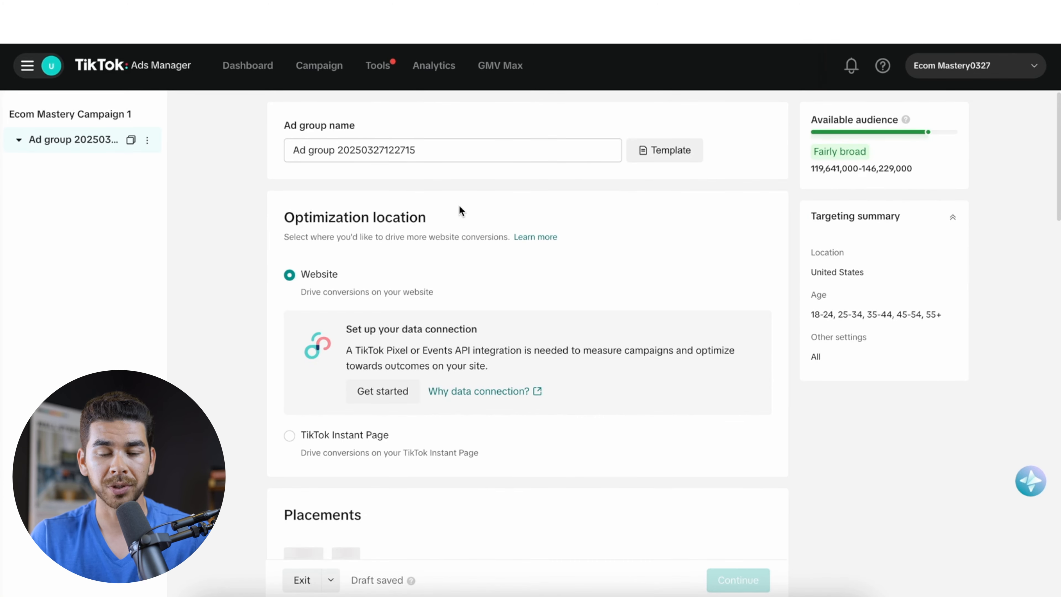
Rename the ad group as Dog Fanny Packs
triple_click(427, 156)
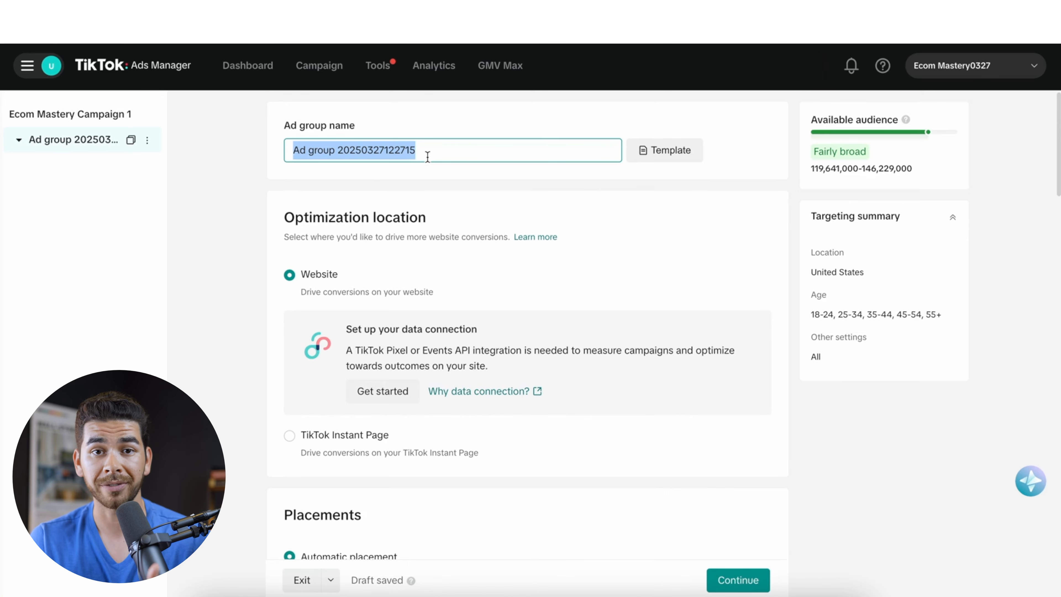
text(Dog Fanny Packs)
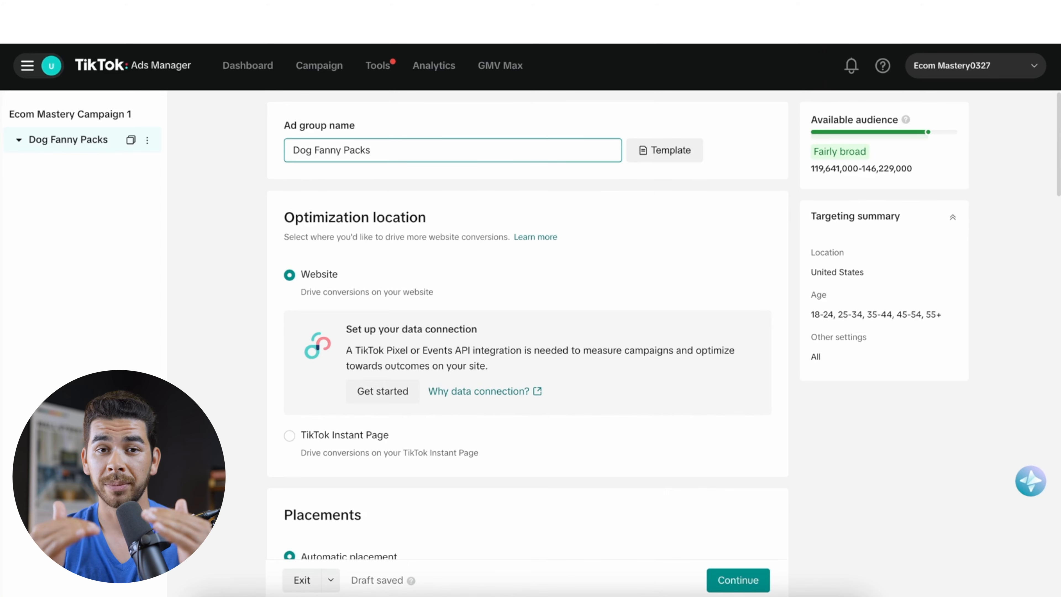
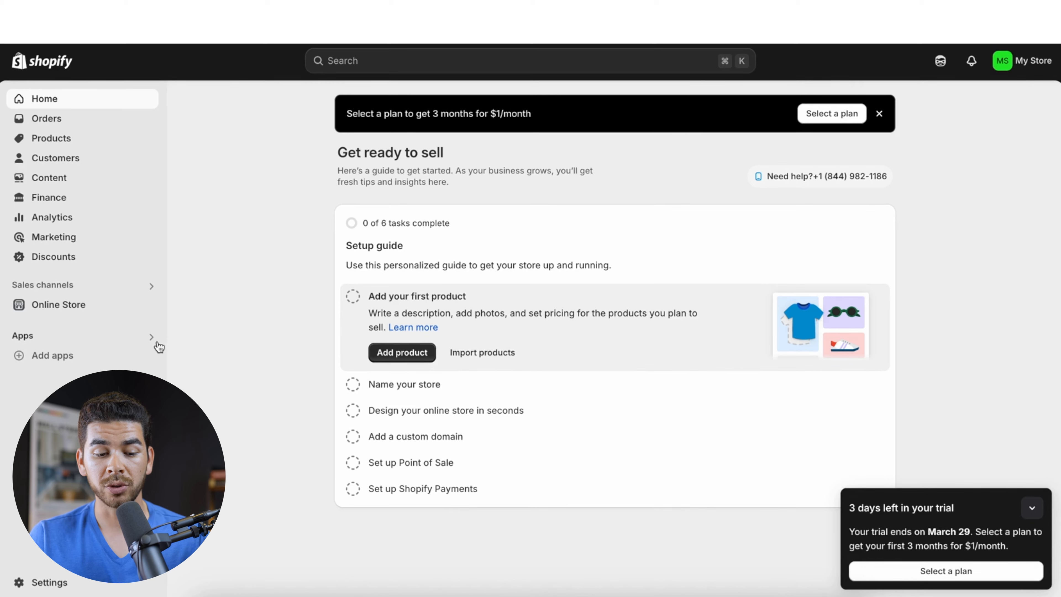
Switch to Shopify, search its apps for TikTok and open the TikTok app's installation page
click(153, 340)
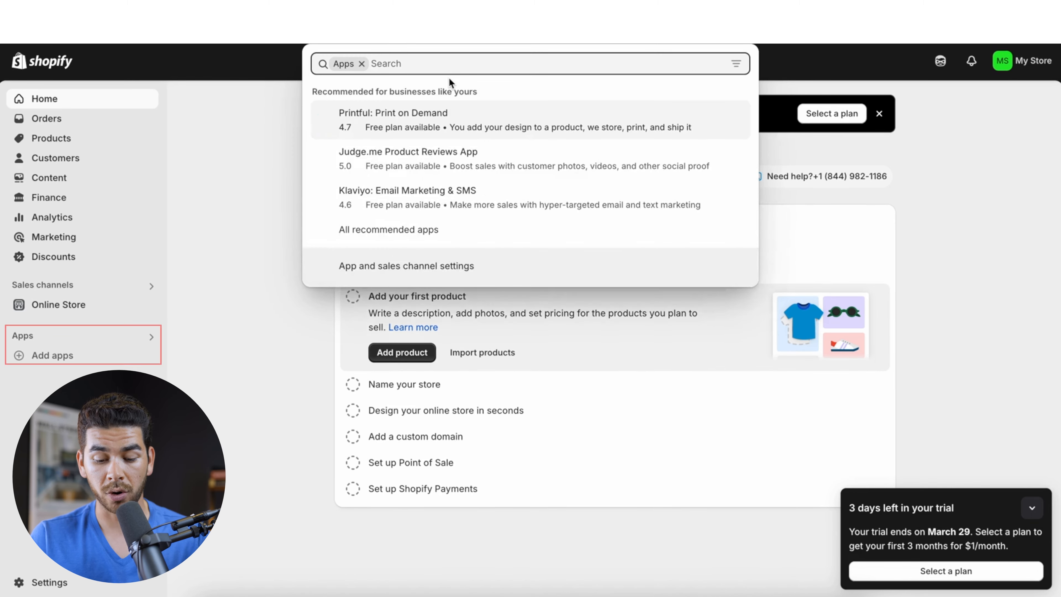
text(tiktok)
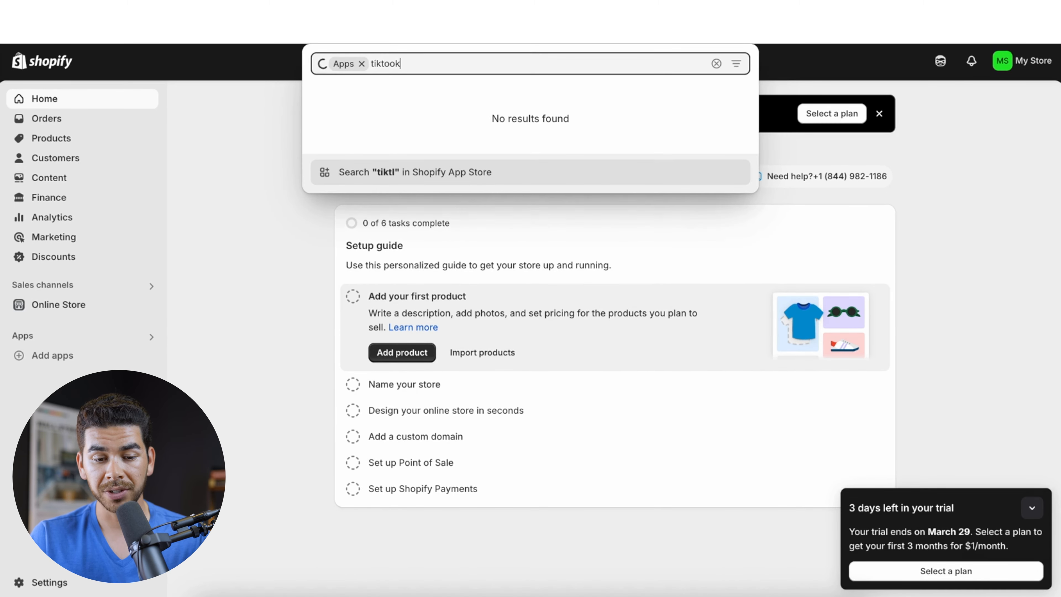
click(460, 102)
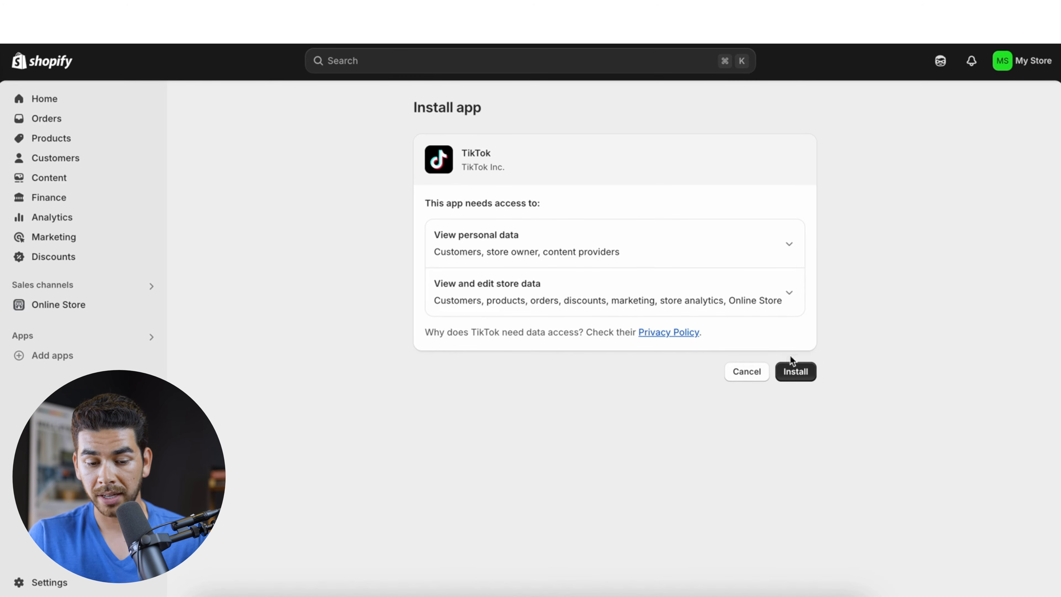
Install the TikTok app in the Shopify store and start the setup for growing the business with TikTok ads
click(804, 371)
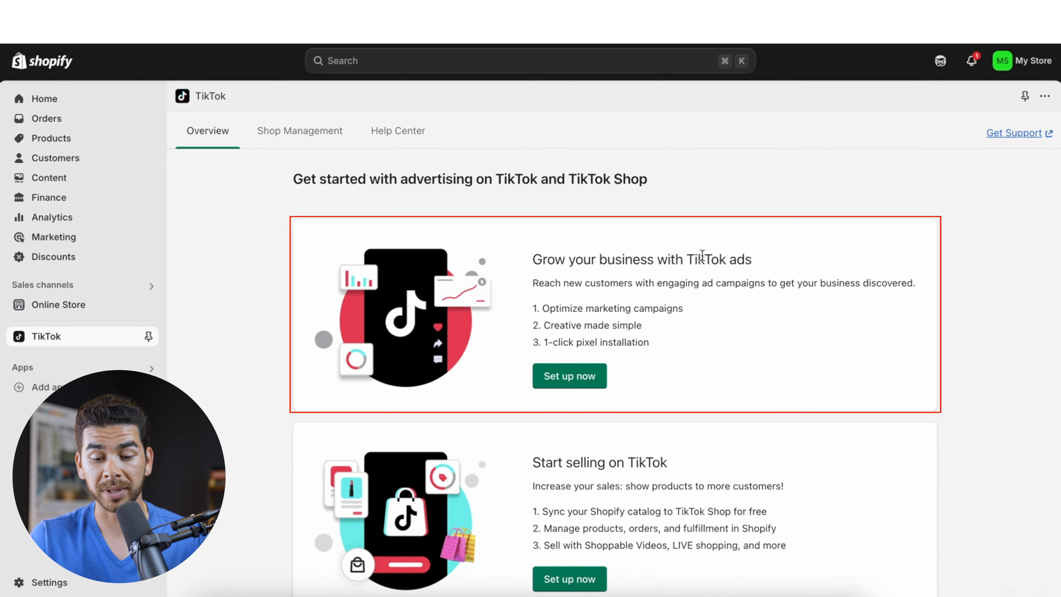
click(595, 379)
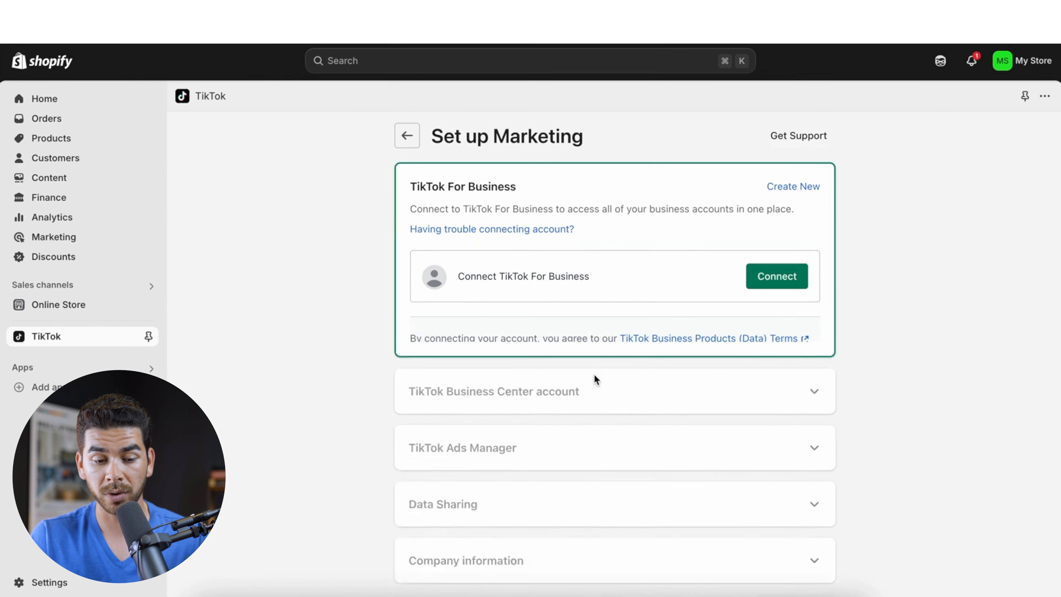
Connect the TikTok For Business account and the Ecom Mastery0327 Ads Manager account to Shopify
click(787, 280)
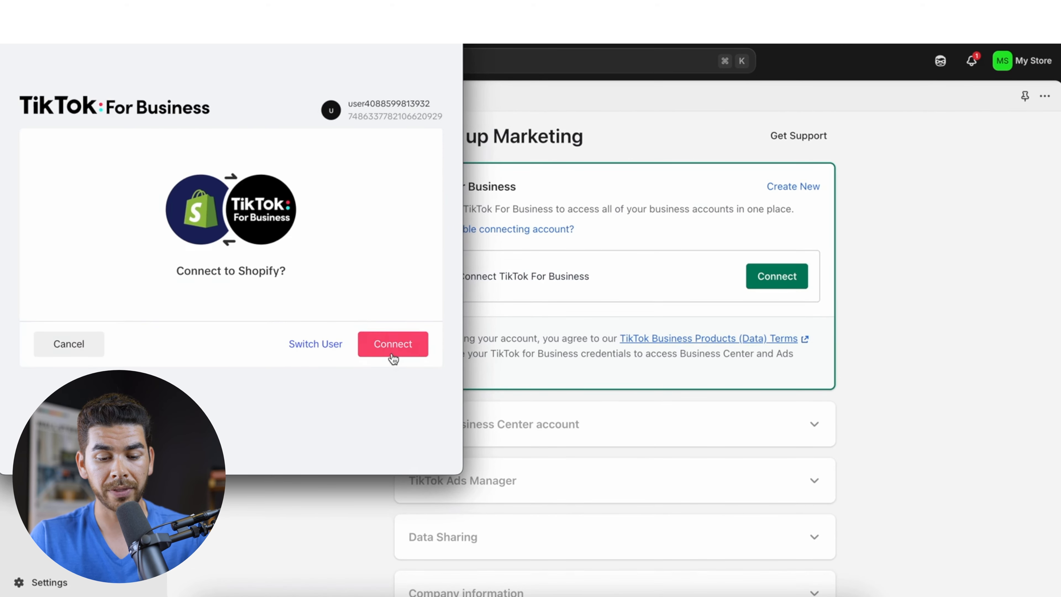
click(393, 344)
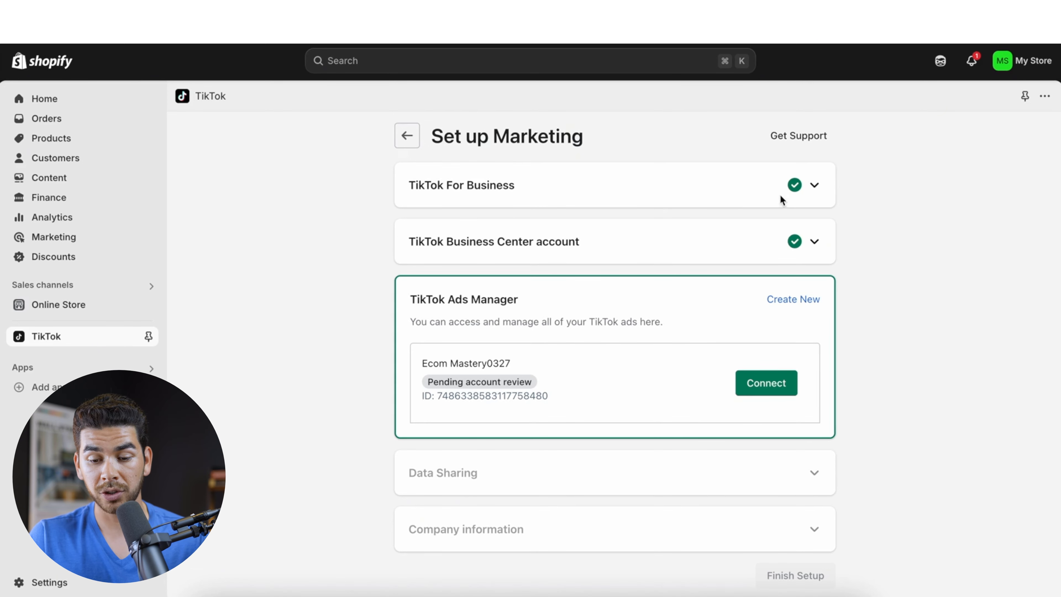
click(761, 381)
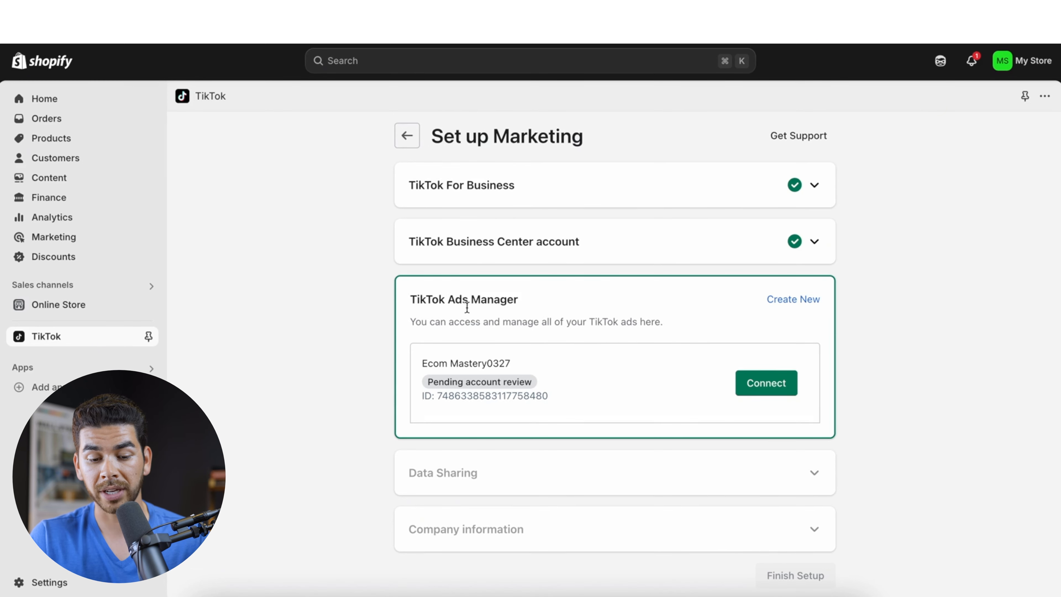
click(815, 298)
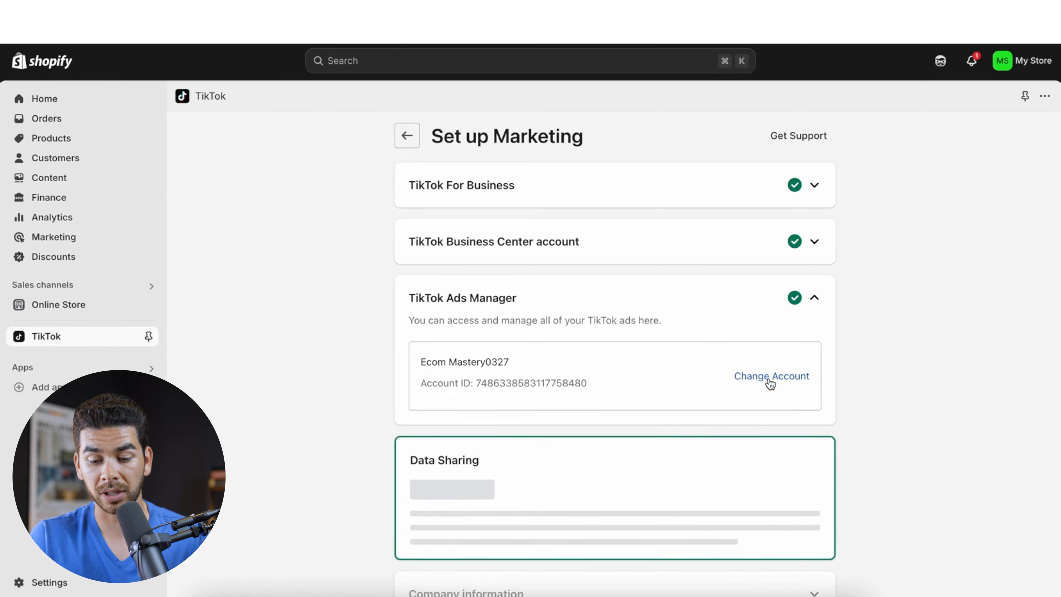
Create a new TikTok pixel for Shopify and confirm Data Sharing at the Maximum level
scroll(740, 368, down, 5)
scroll(577, 312, down, 1)
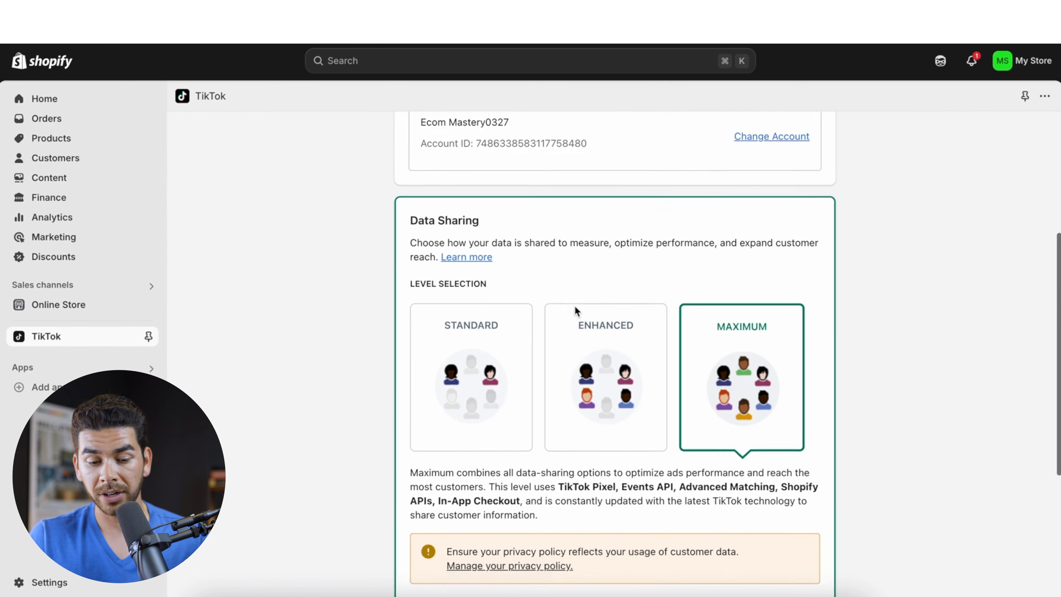
scroll(684, 399, down, 3)
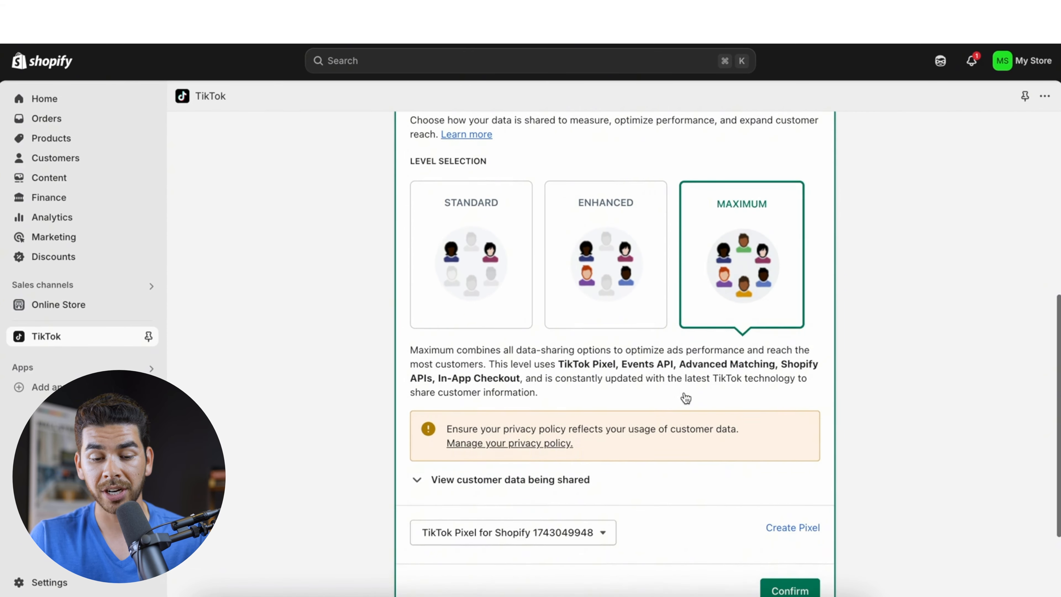
scroll(648, 224, up, 1)
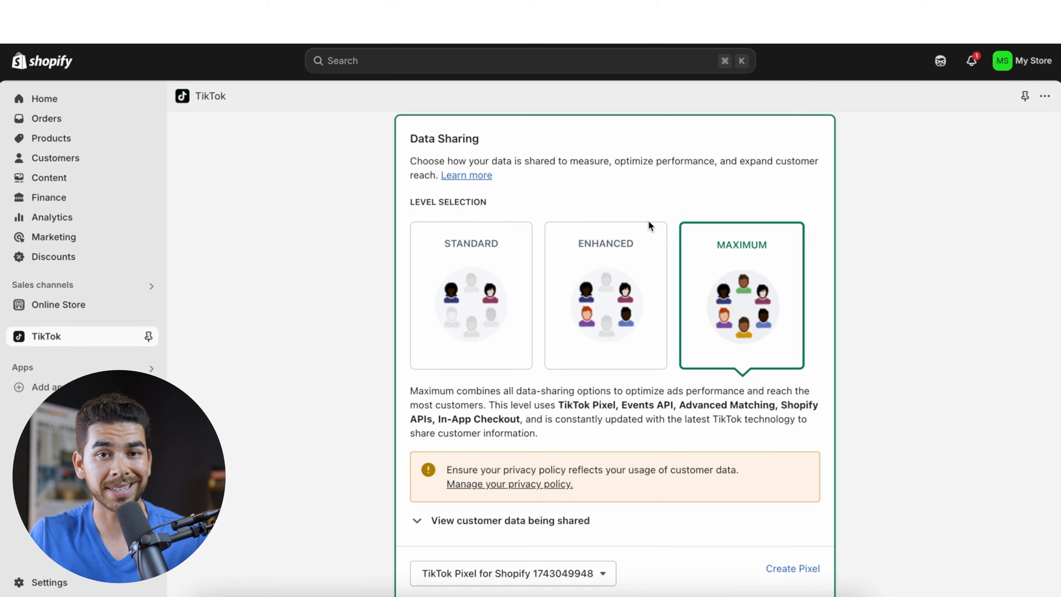
scroll(648, 224, down, 2)
click(504, 498)
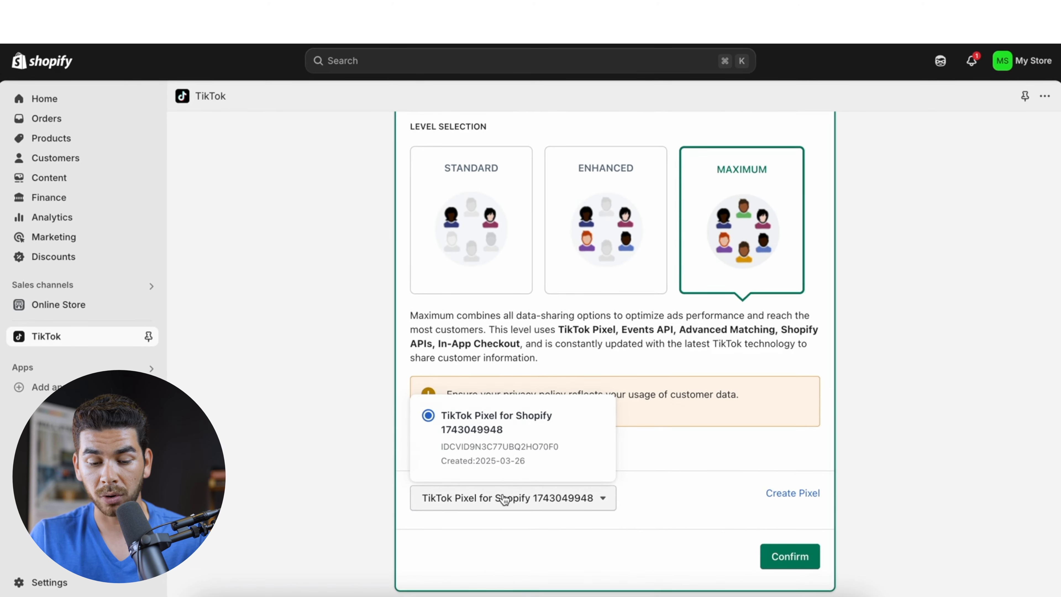
click(686, 452)
click(586, 445)
scroll(785, 465, down, 1)
click(784, 460)
scroll(593, 384, down, 2)
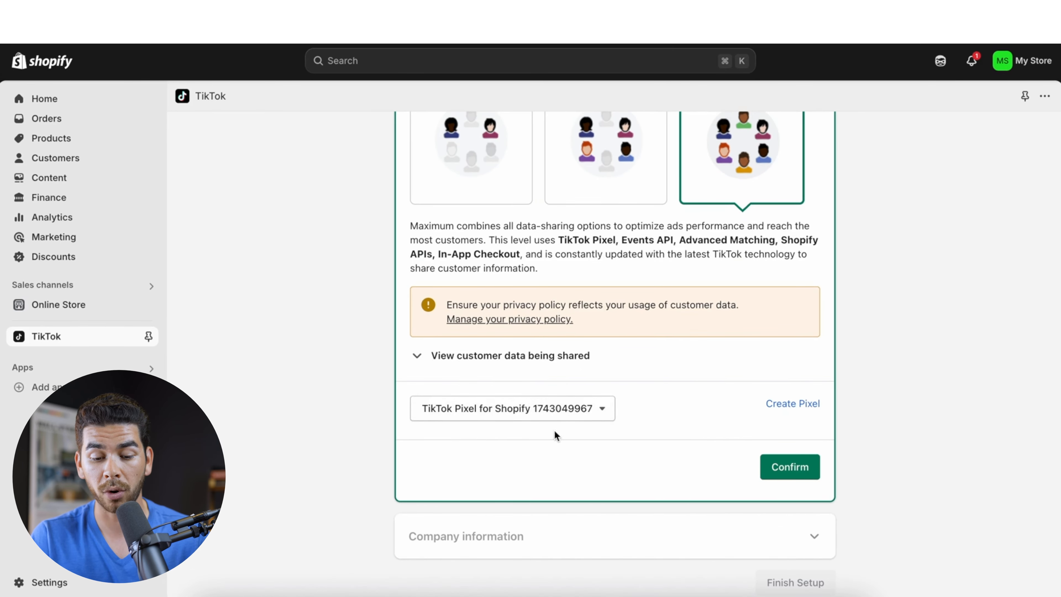
scroll(710, 459, up, 2)
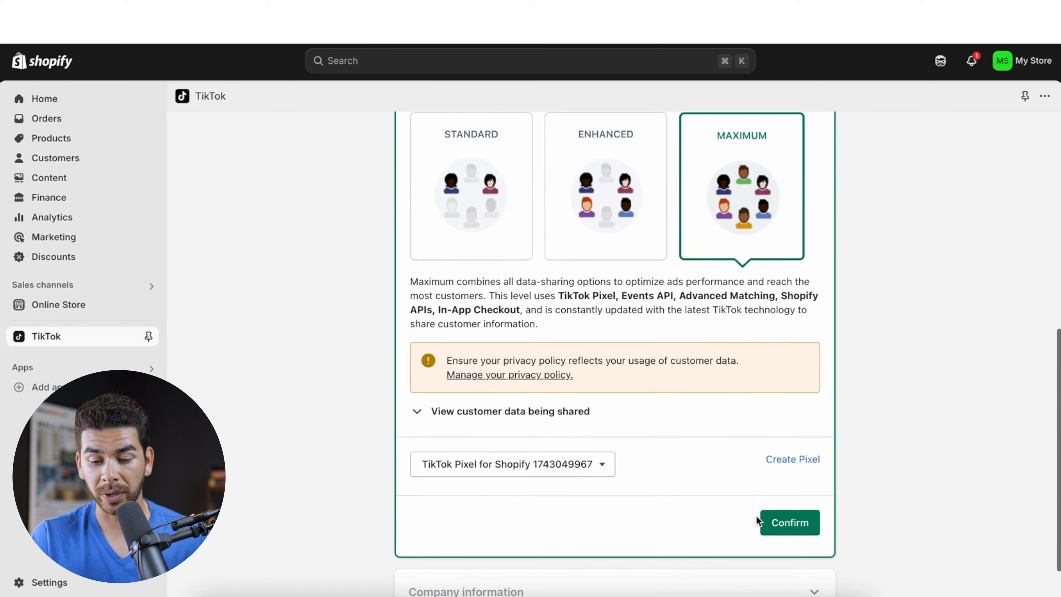
click(776, 522)
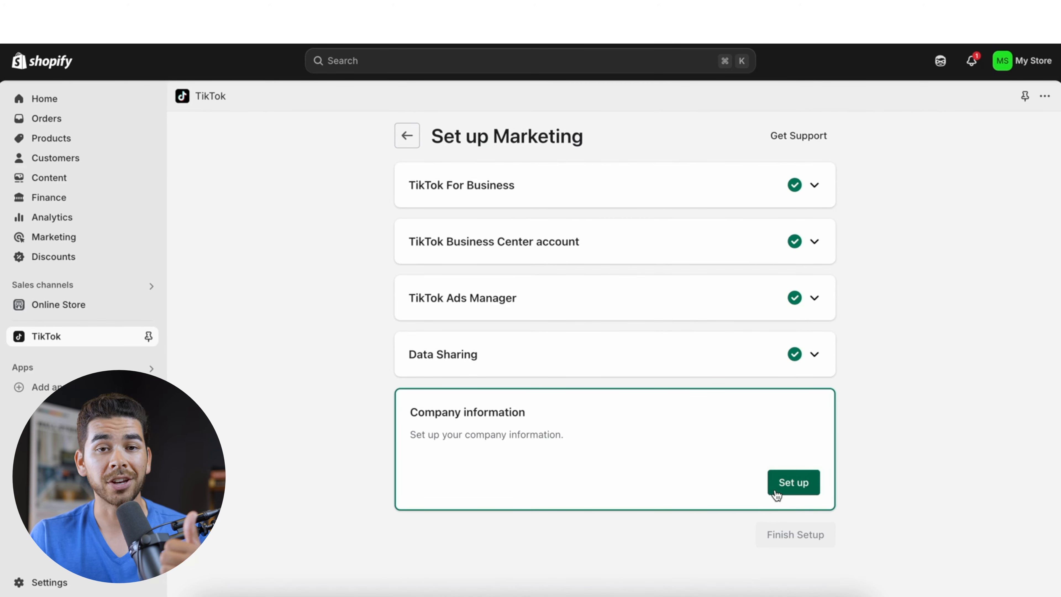
Set up the company information and finish the TikTok marketing setup
click(782, 485)
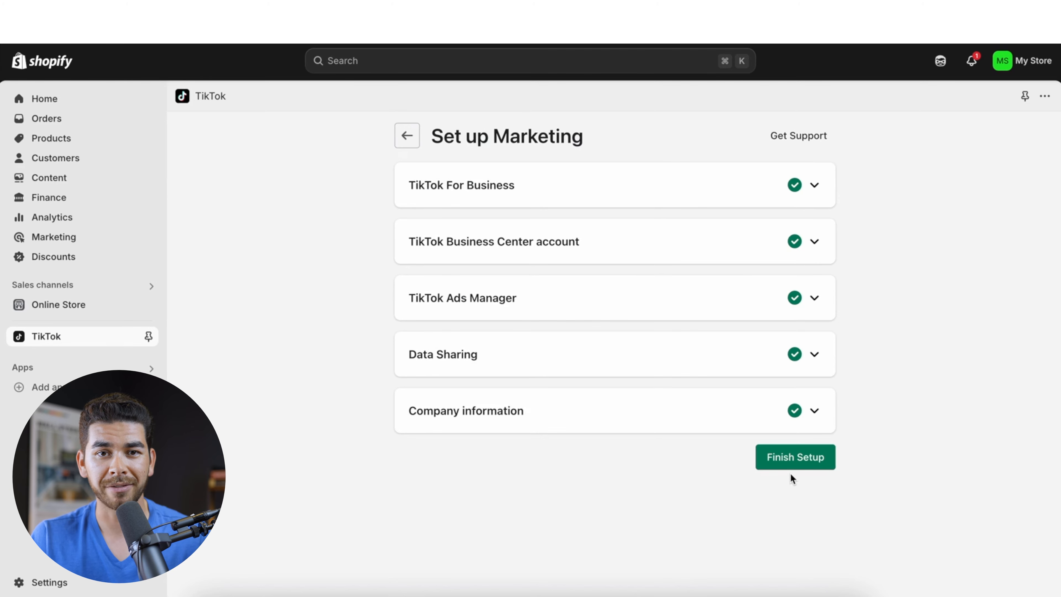
click(789, 466)
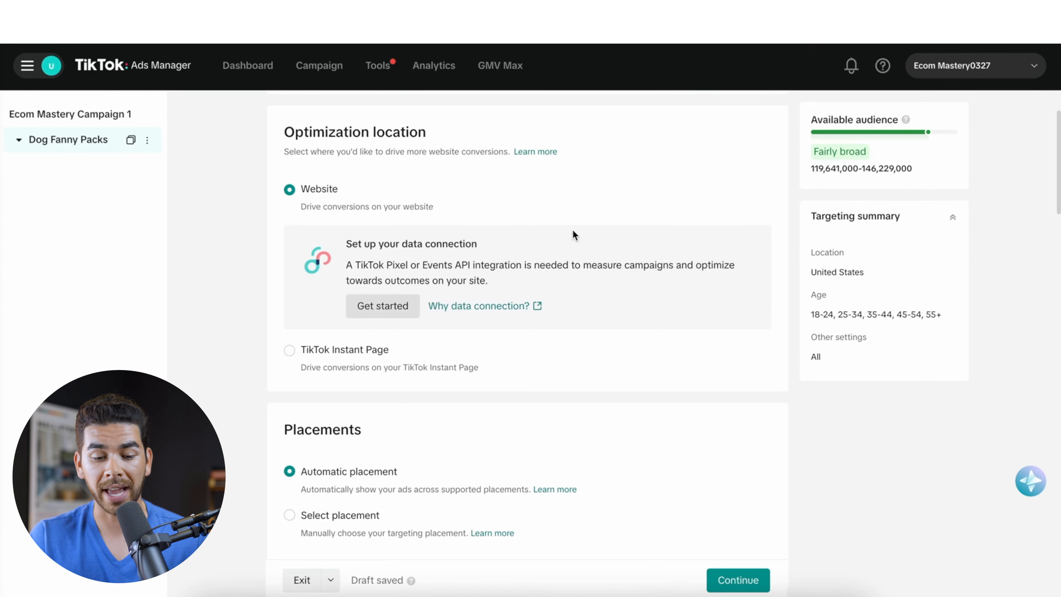
Switch to TikTok Ads Manager, continue the ad group's website data connection setup and reload the page
scroll(526, 304, up, 2)
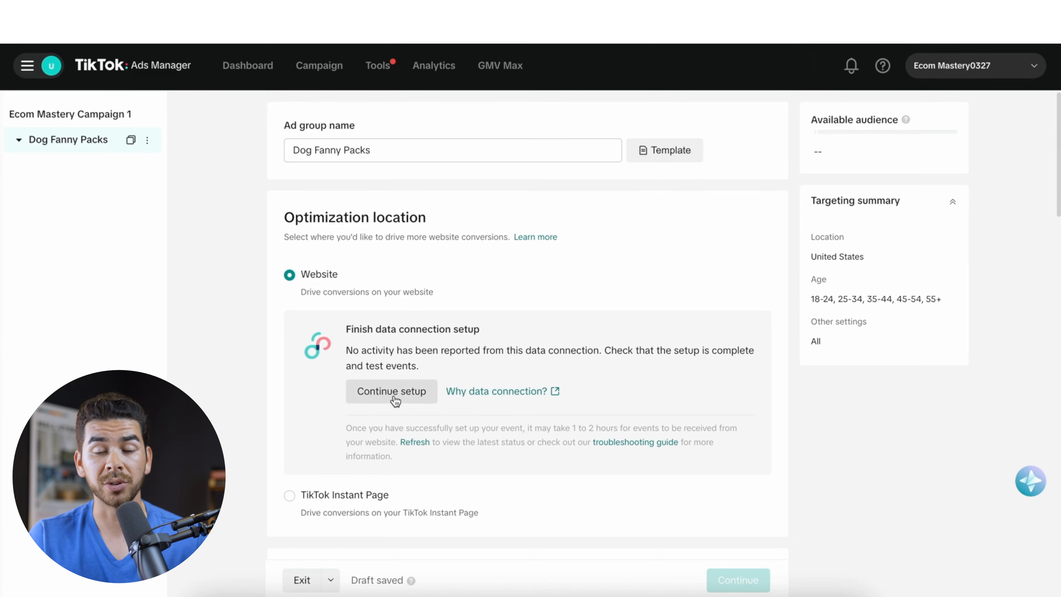
click(395, 394)
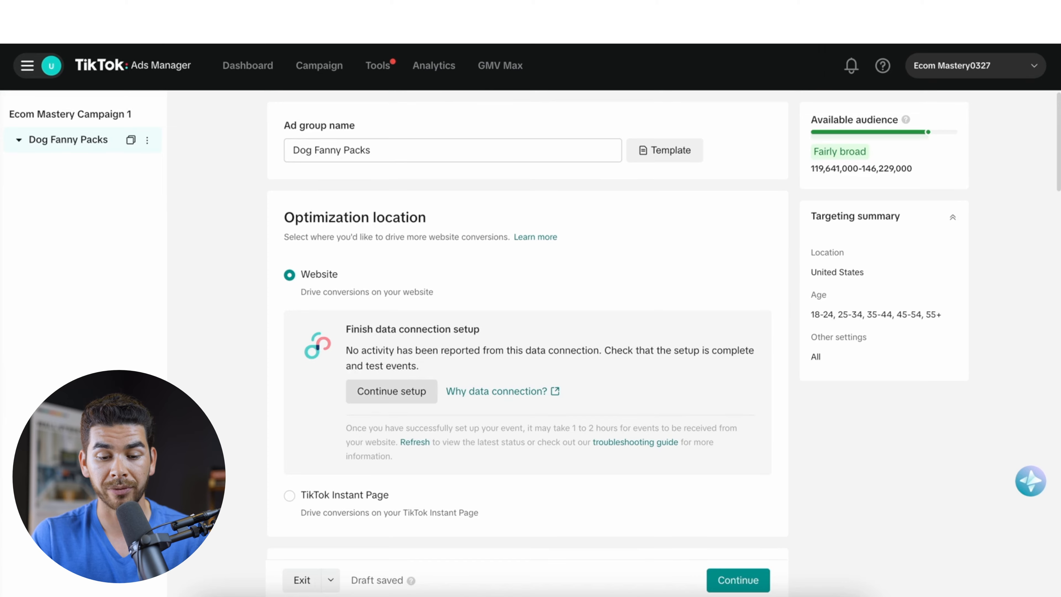
key(super+r)
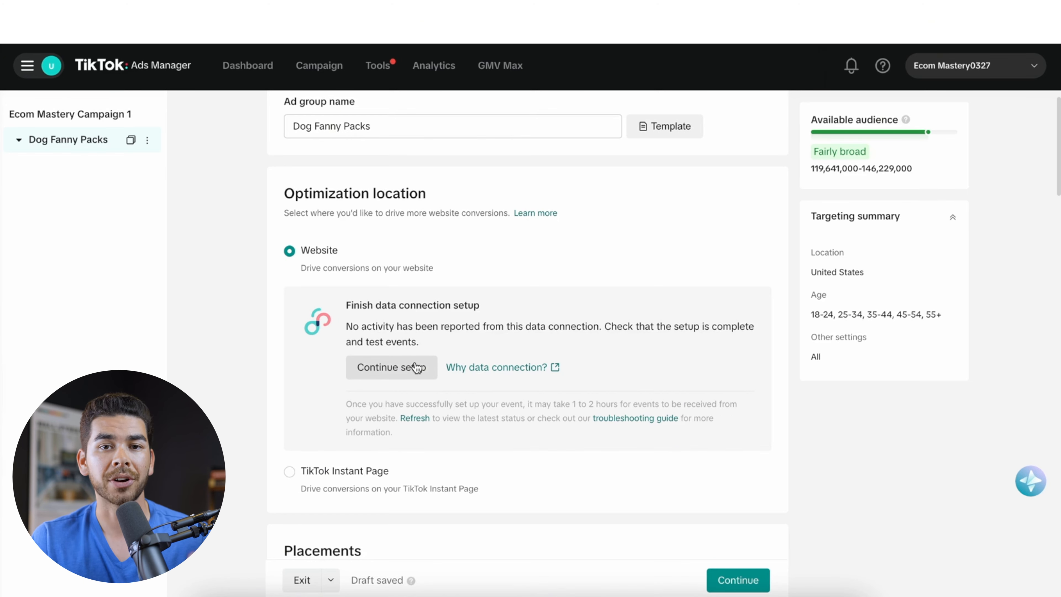
Select ad placement manually with only TikTok enabled, excluding Global App Bundle and Pangle, and show the advanced placement settings
scroll(508, 275, down, 1)
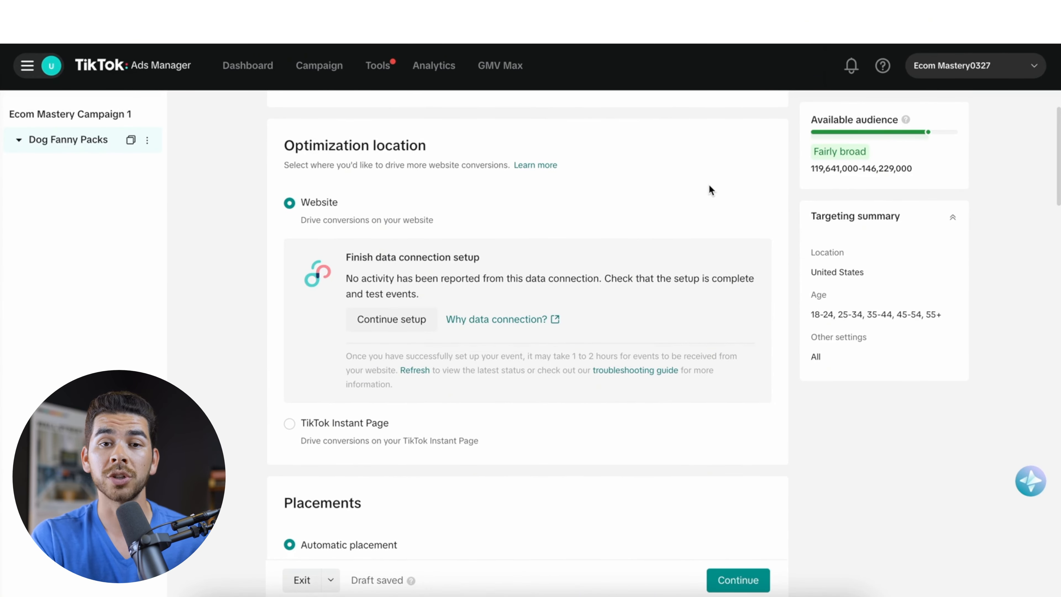
scroll(534, 337, down, 6)
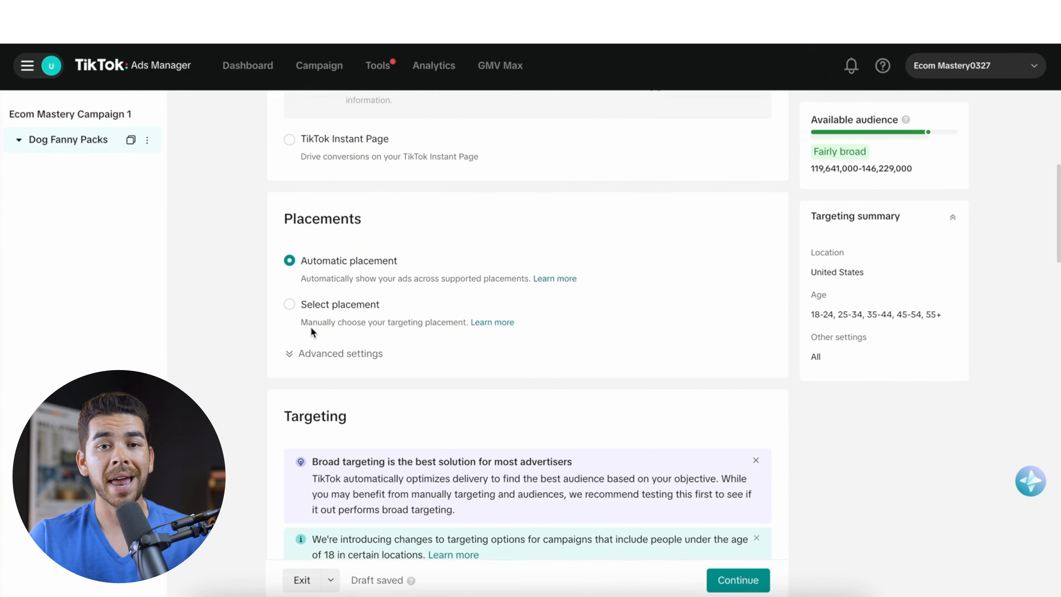
click(289, 304)
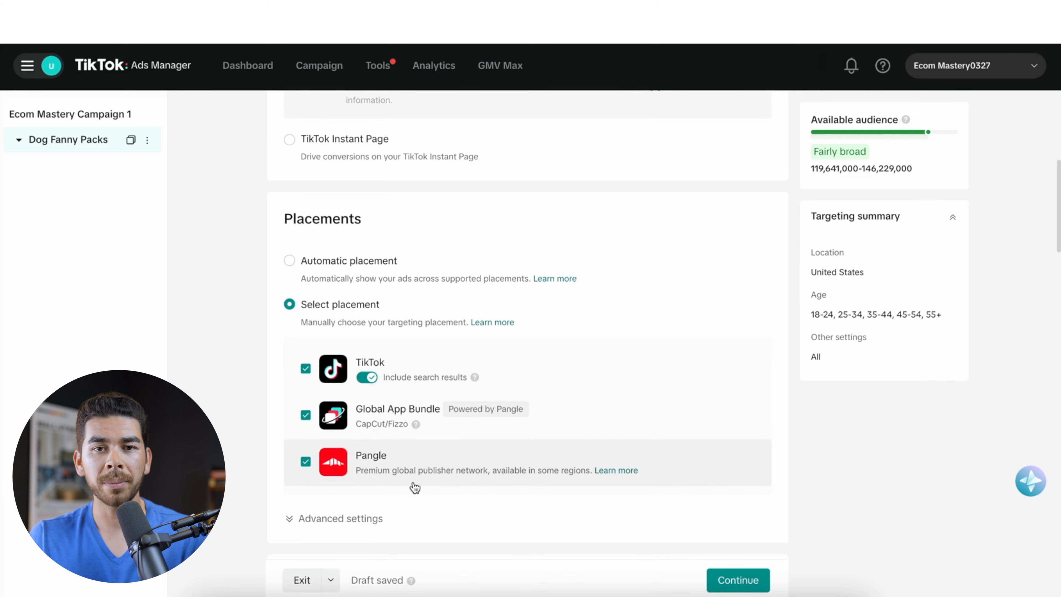
click(306, 462)
click(306, 416)
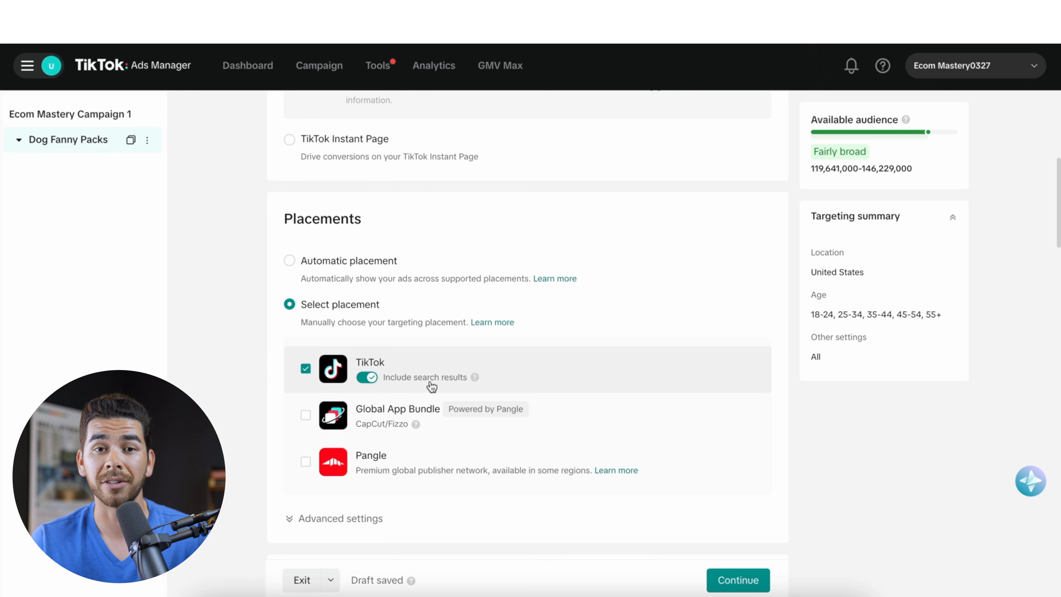
scroll(432, 386, down, 5)
click(352, 305)
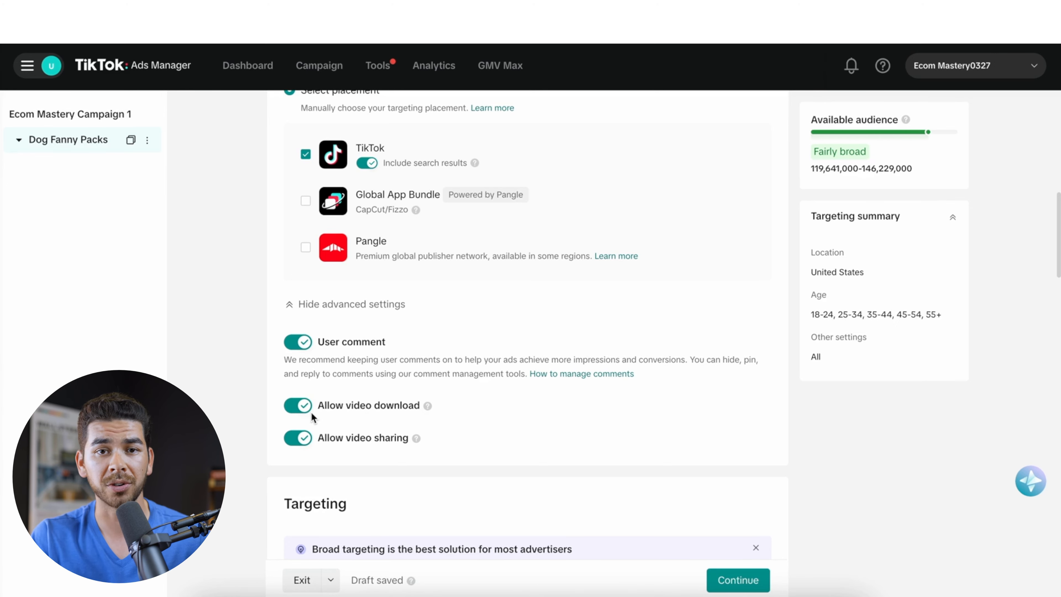
Examine the ad group's targeting guidance and demographics options, including the selectable locations, age, gender, languages and spending power
scroll(379, 314, down, 6)
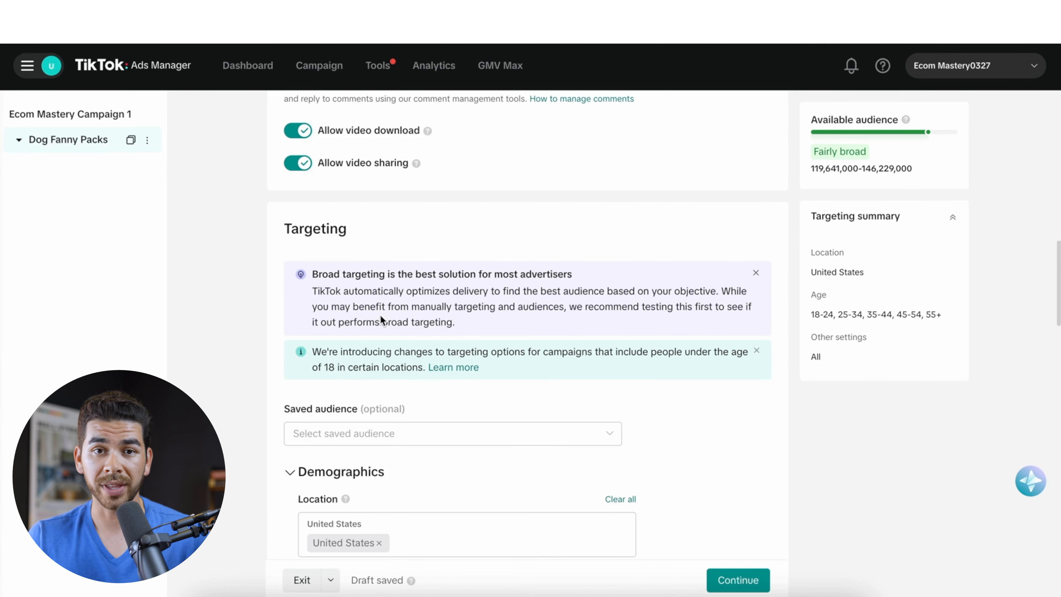
scroll(381, 315, down, 2)
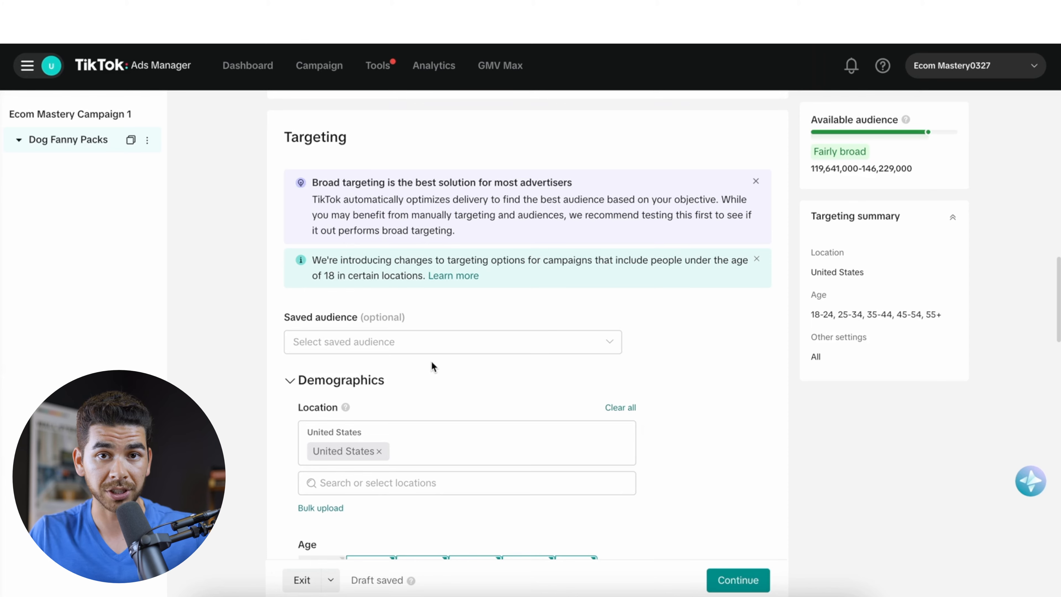
scroll(431, 365, down, 3)
mouse_move(345, 271)
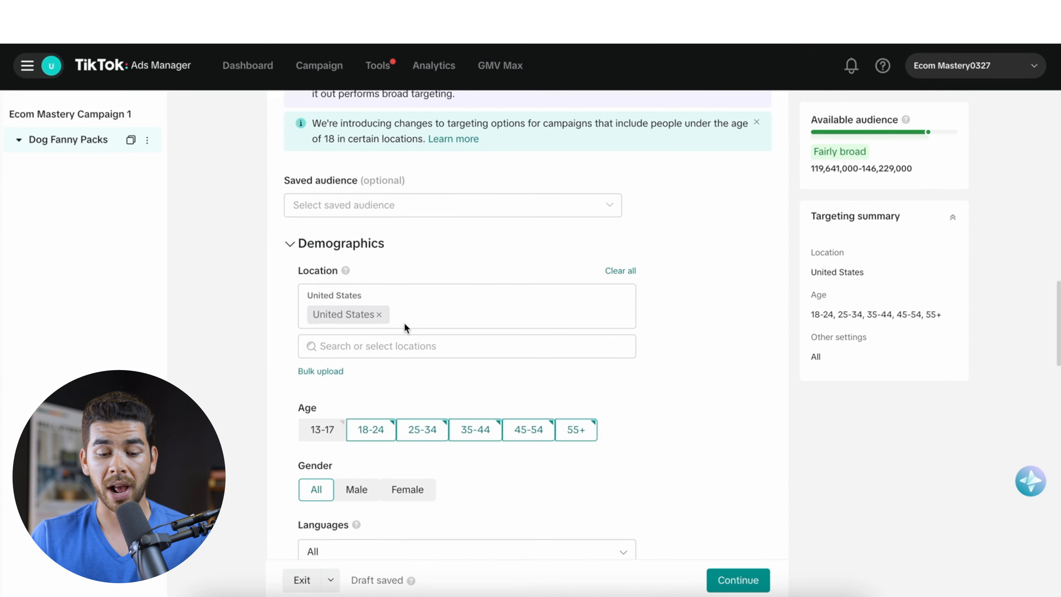
click(380, 351)
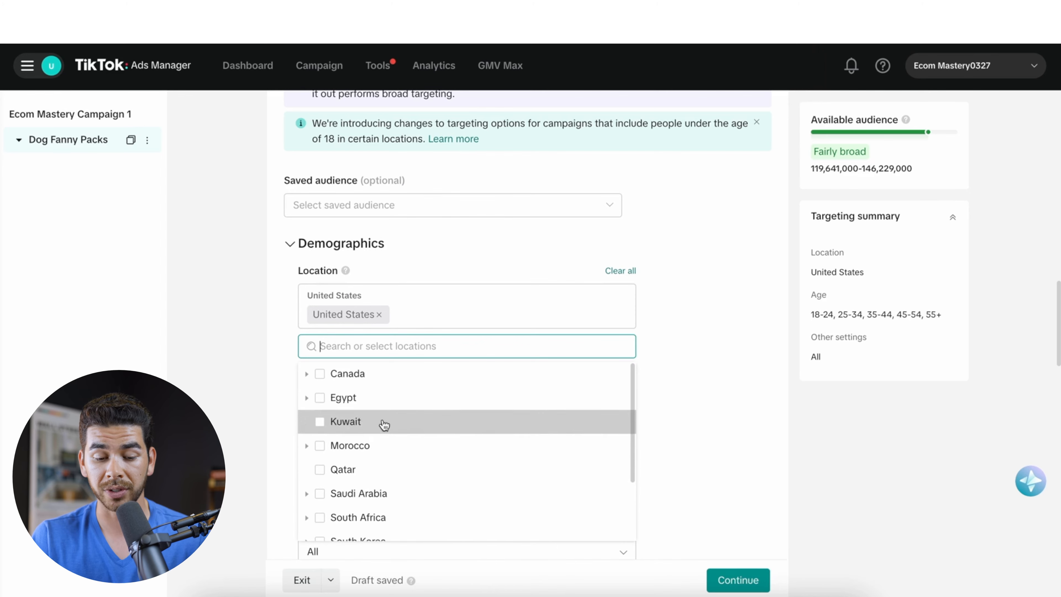
click(680, 369)
scroll(680, 369, down, 2)
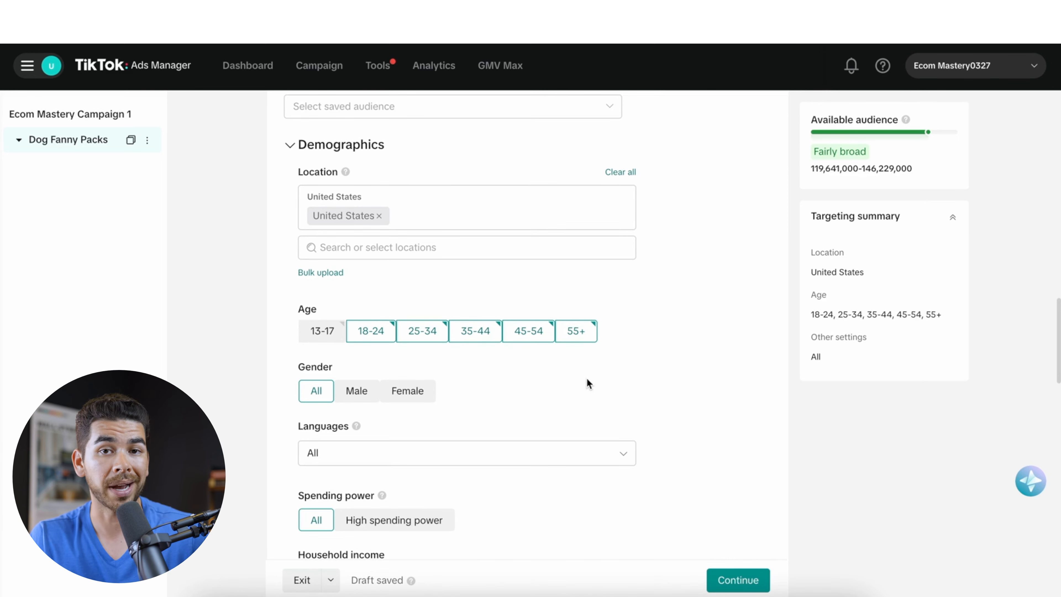
scroll(355, 308, down, 2)
scroll(396, 301, down, 2)
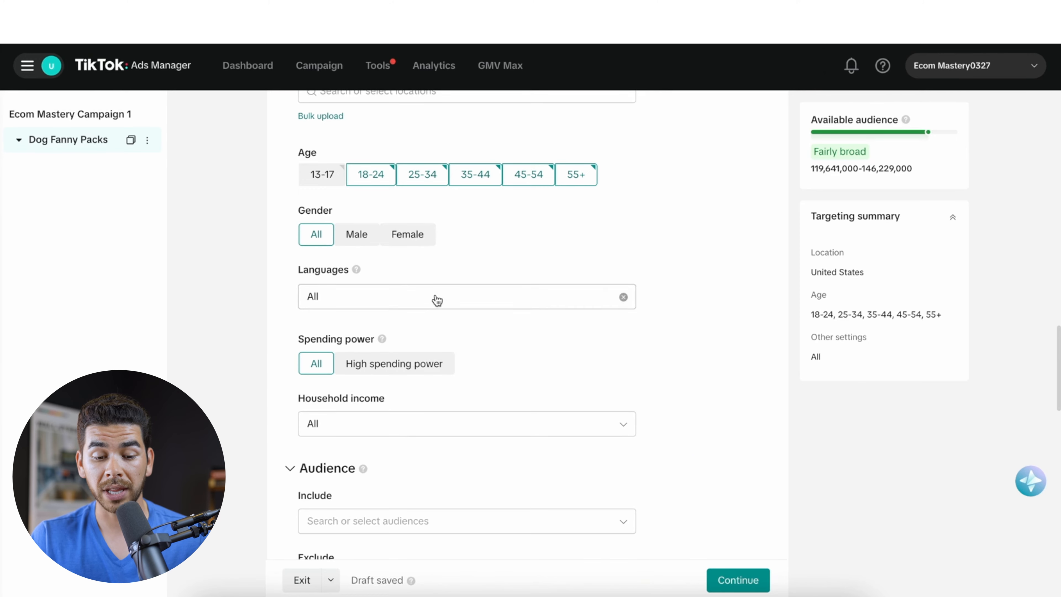
scroll(436, 301, down, 2)
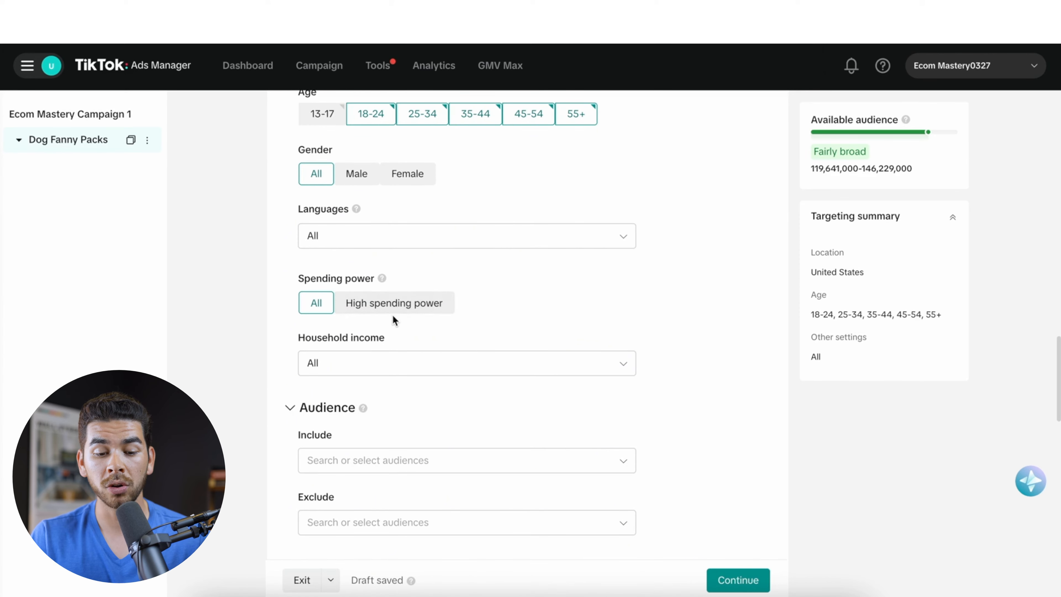
Compare the available audience for High spending power and All, restoring spending power to All
click(397, 309)
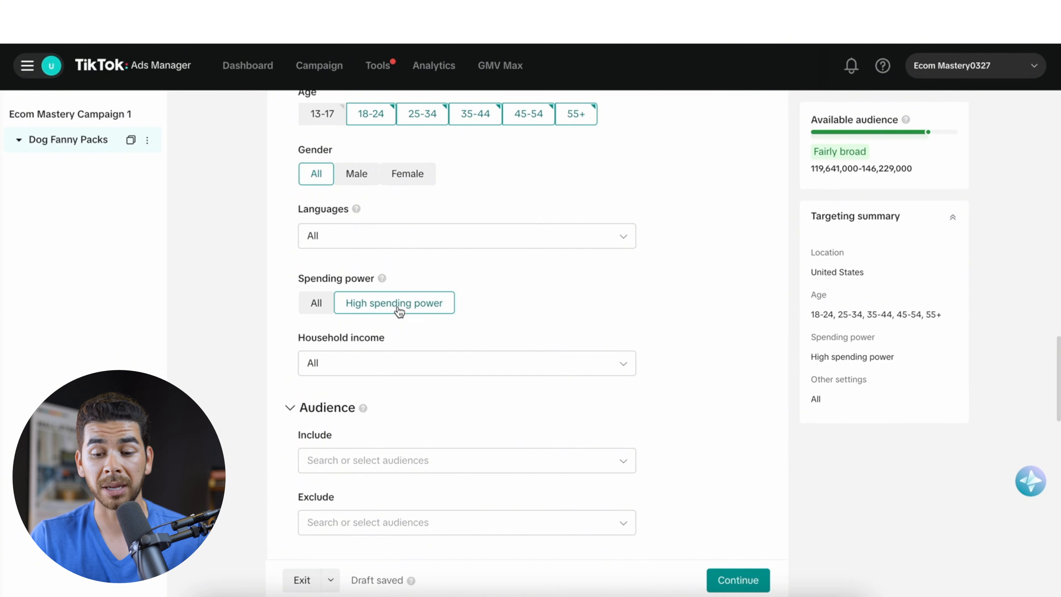
click(315, 302)
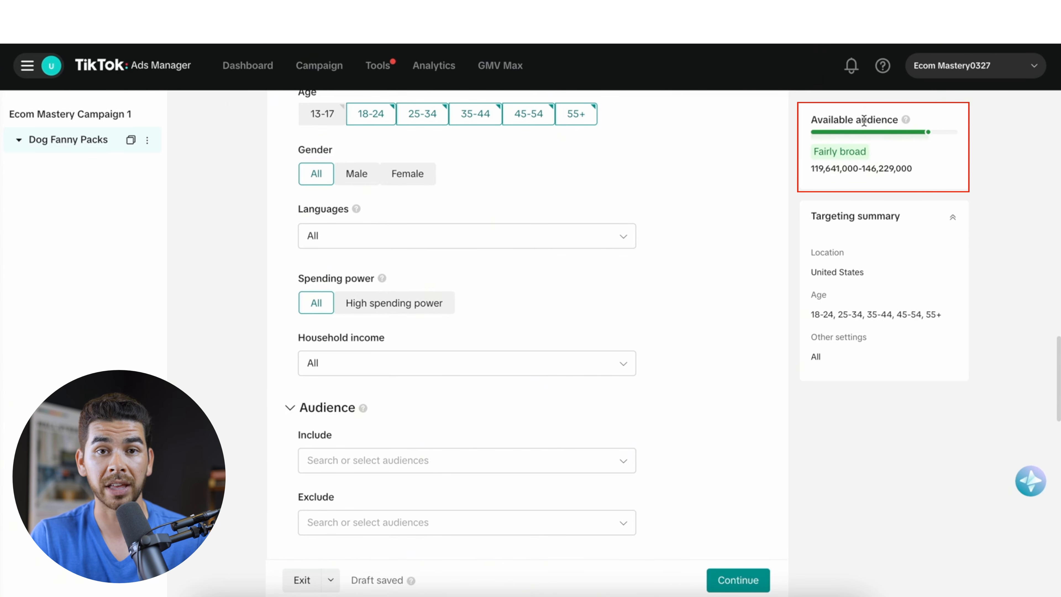
click(412, 310)
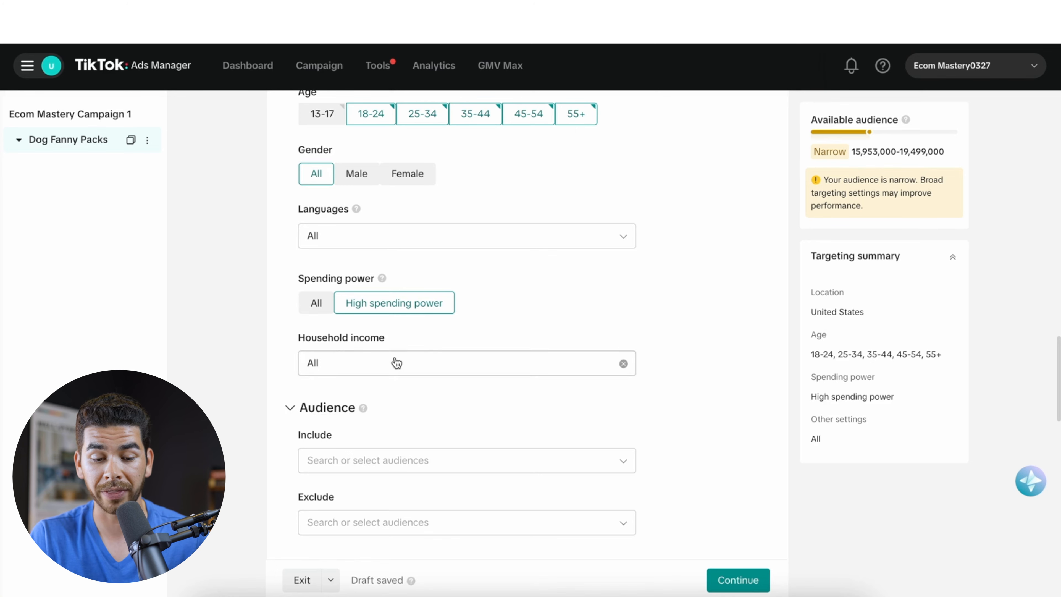
click(318, 309)
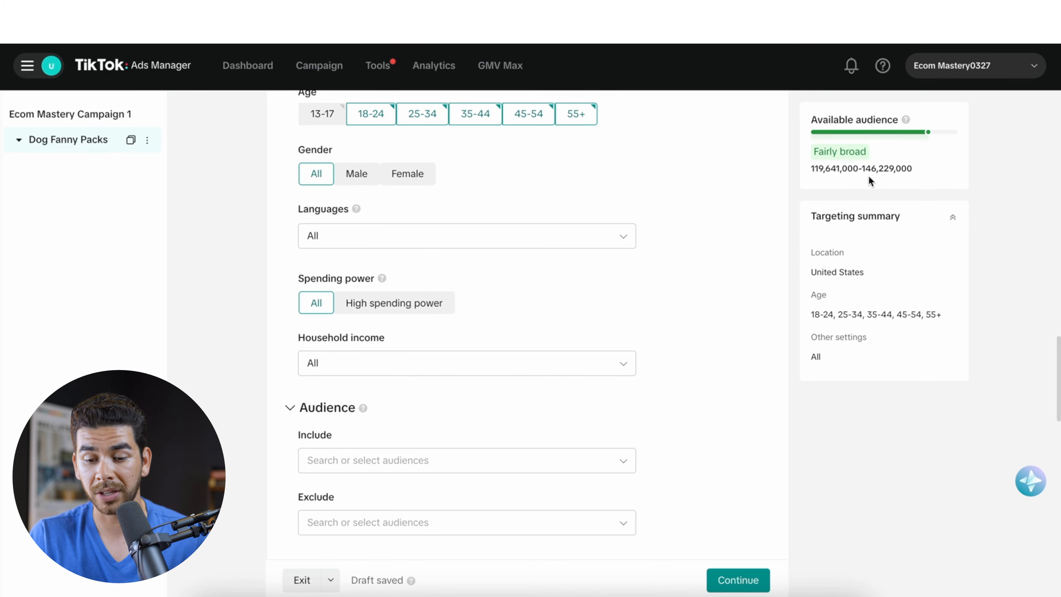
scroll(445, 265, down, 4)
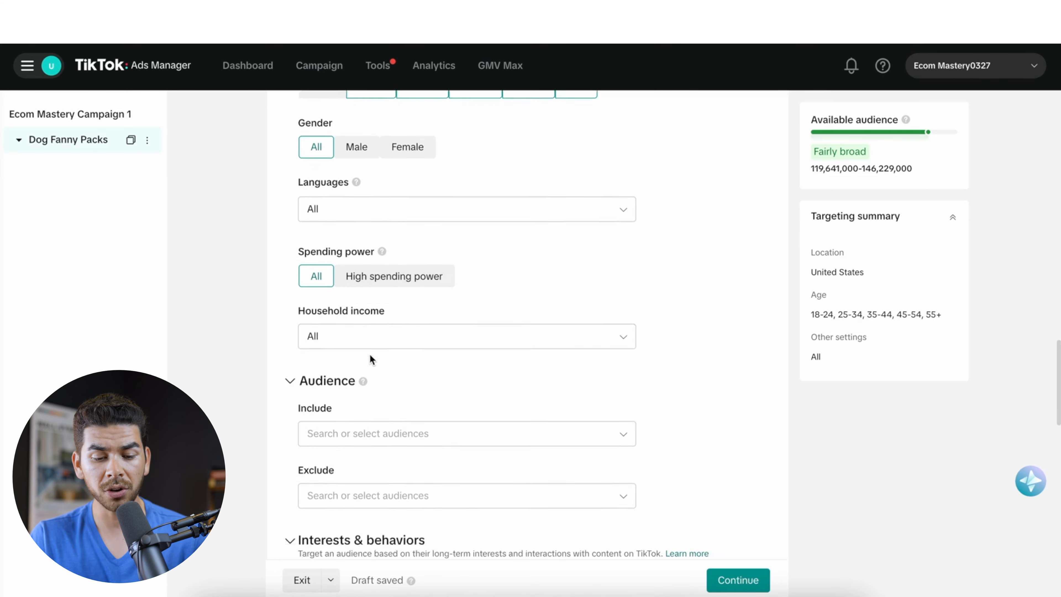
Try limiting household income to the Top 5% of ZIP codes (US) and restore it to All
click(421, 253)
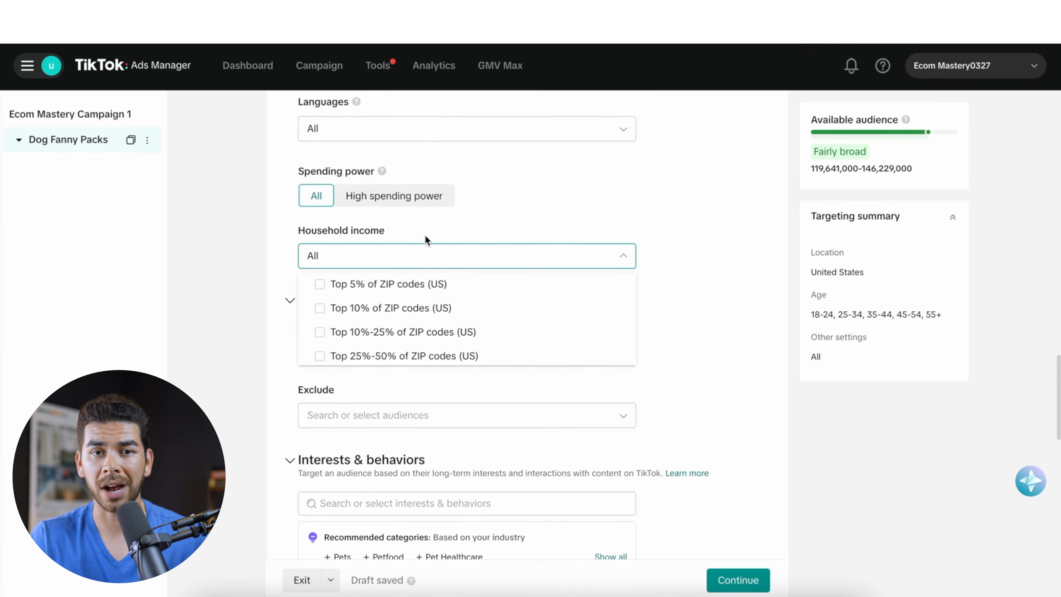
click(368, 287)
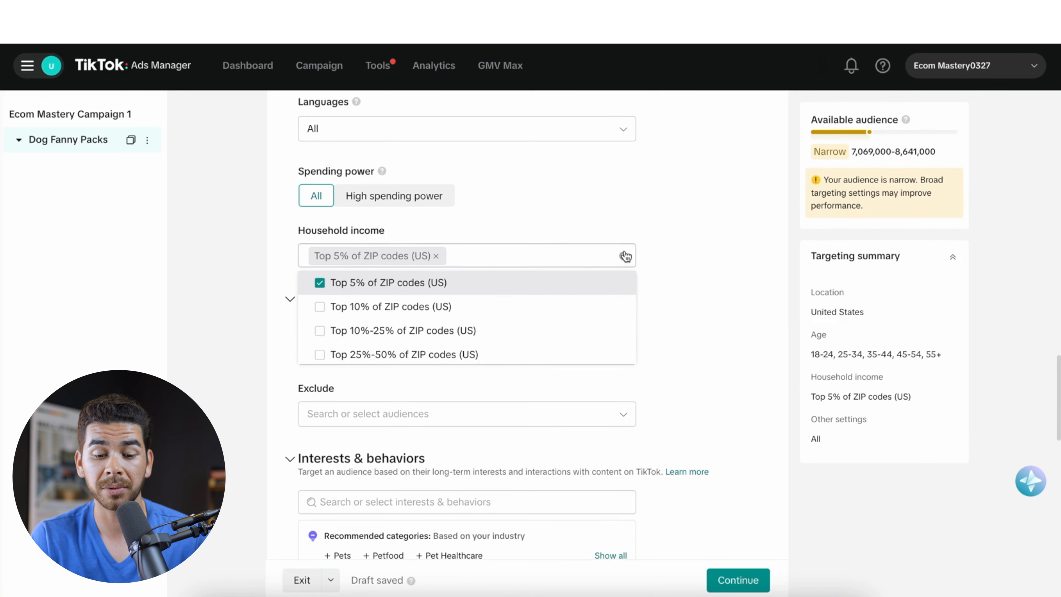
scroll(628, 225, up, 1)
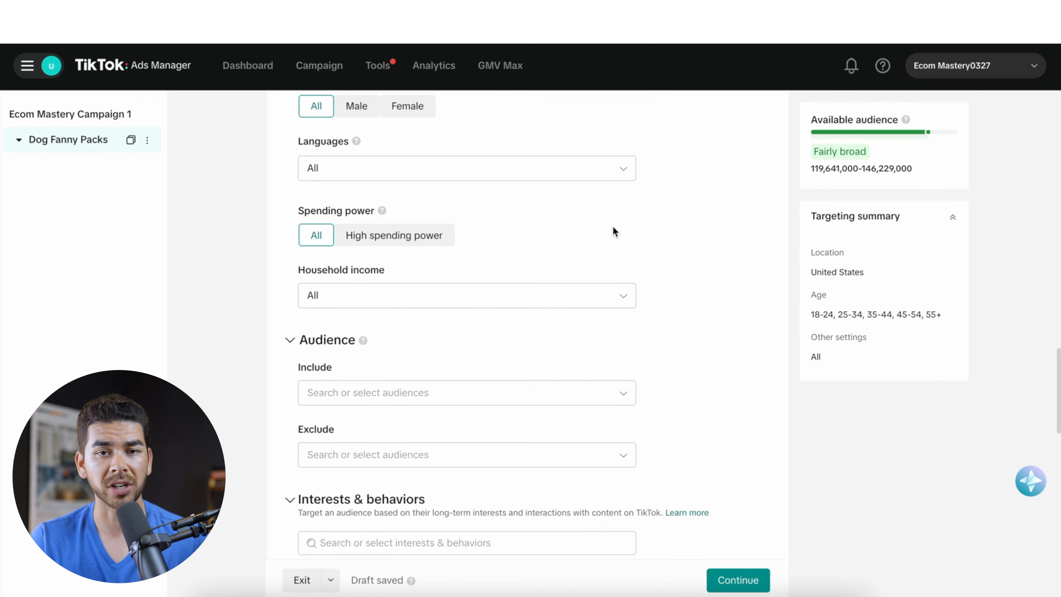
Examine the audiences available for inclusion and exclusion, leaving both selections empty
scroll(486, 358, down, 3)
click(435, 271)
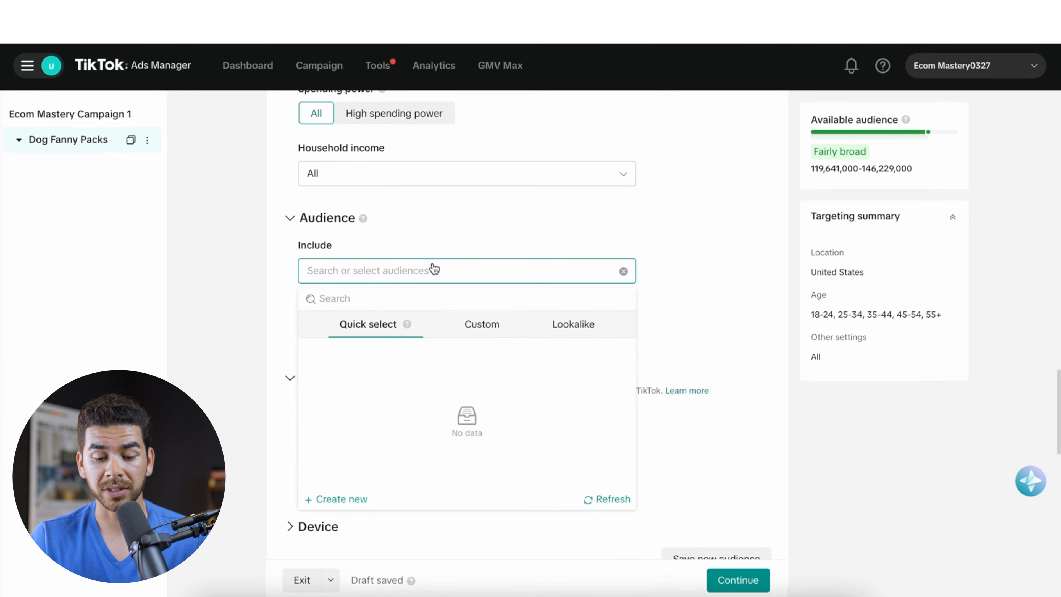
click(666, 231)
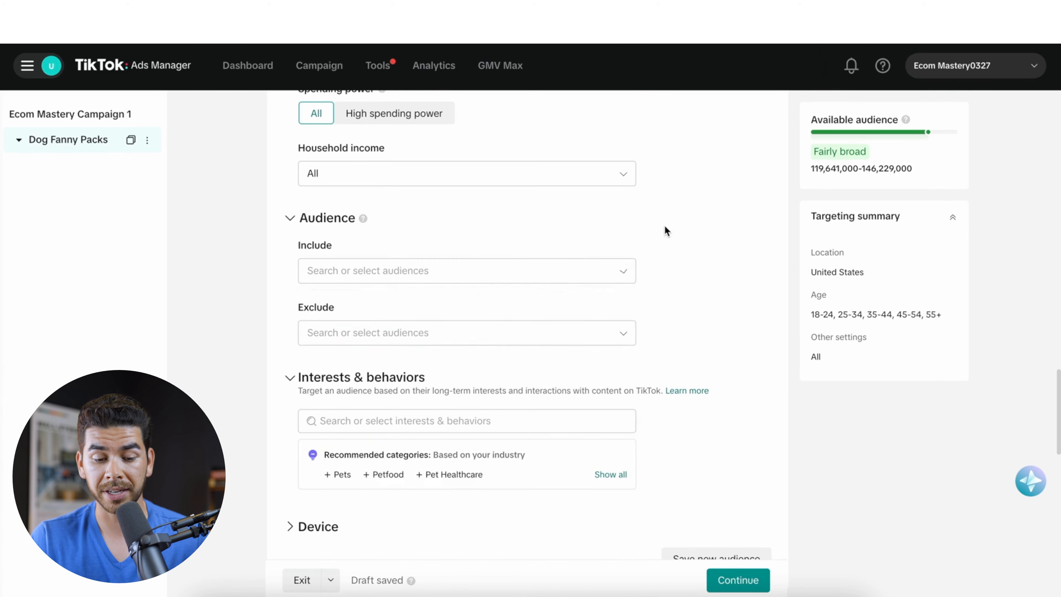
scroll(666, 231, down, 2)
click(535, 260)
click(688, 231)
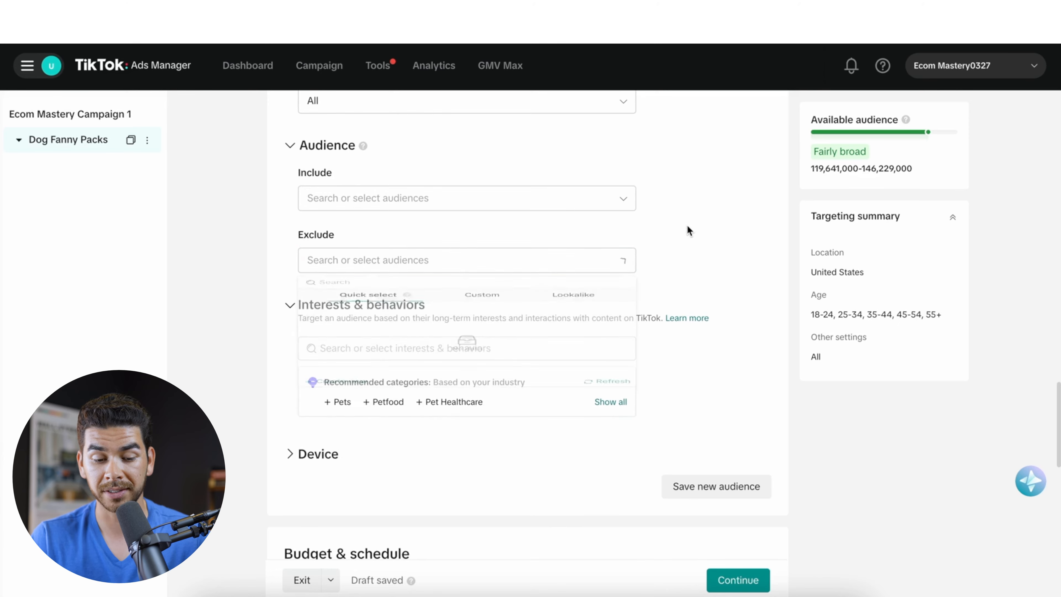
Try adding the recommended Pets interest to the ad group's targeting and remove it again
scroll(352, 255, down, 2)
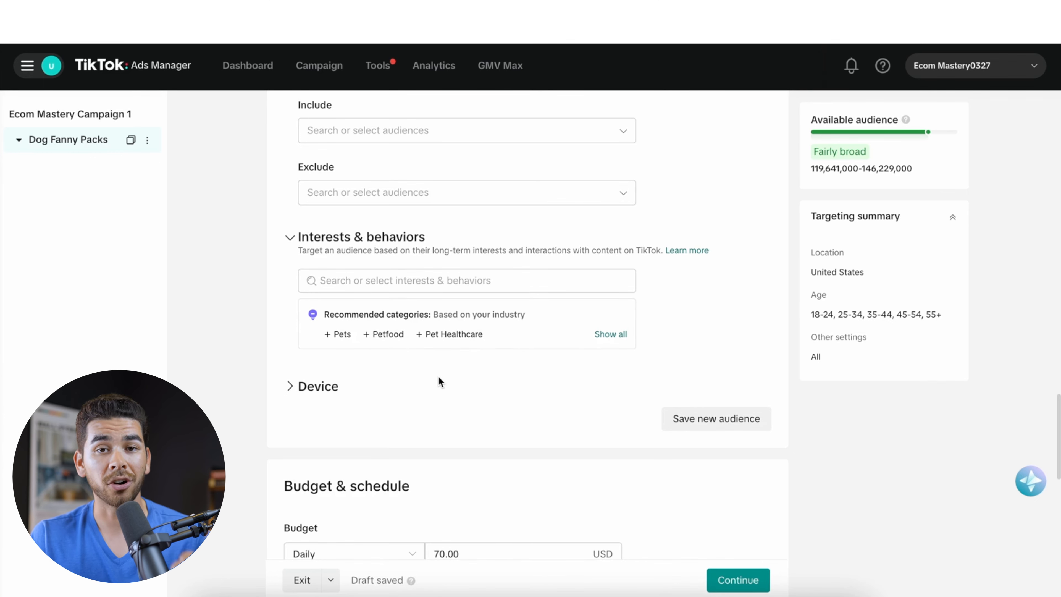
click(340, 335)
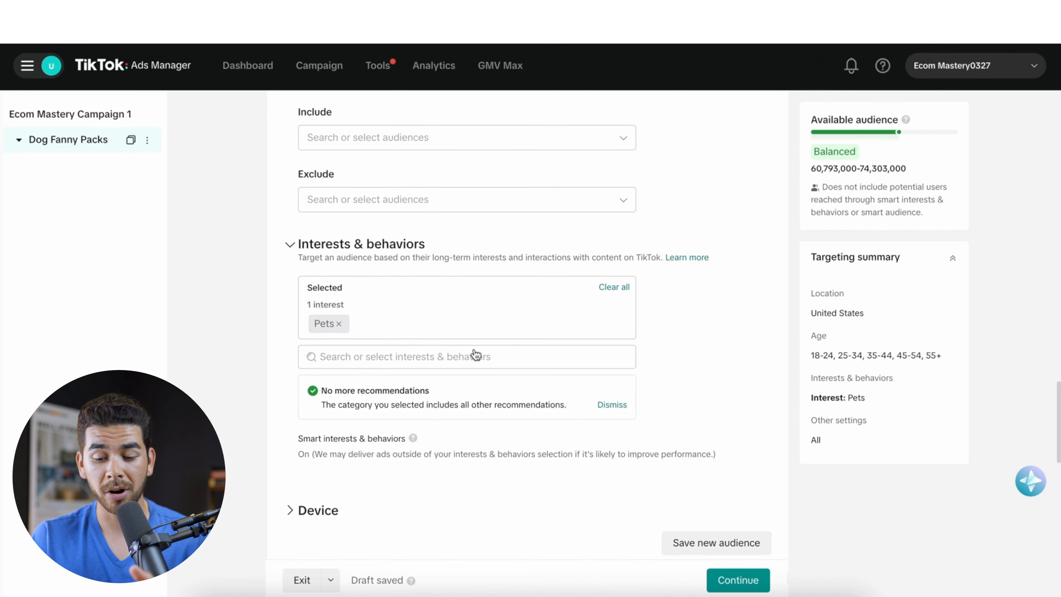
click(338, 324)
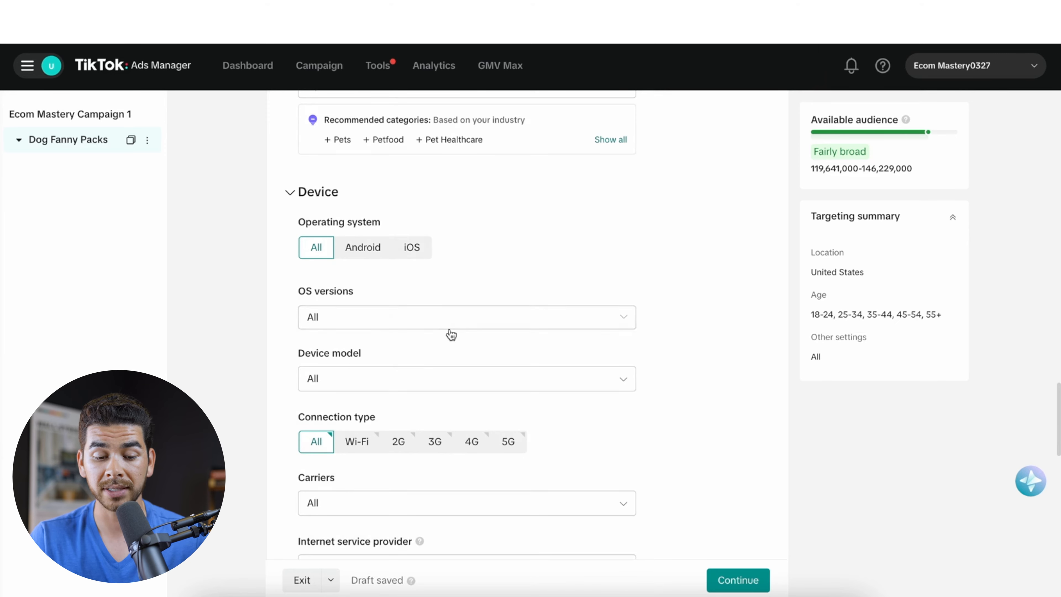
Examine the device targeting options, including connection type, carriers and the list of internet service providers
scroll(494, 388, down, 3)
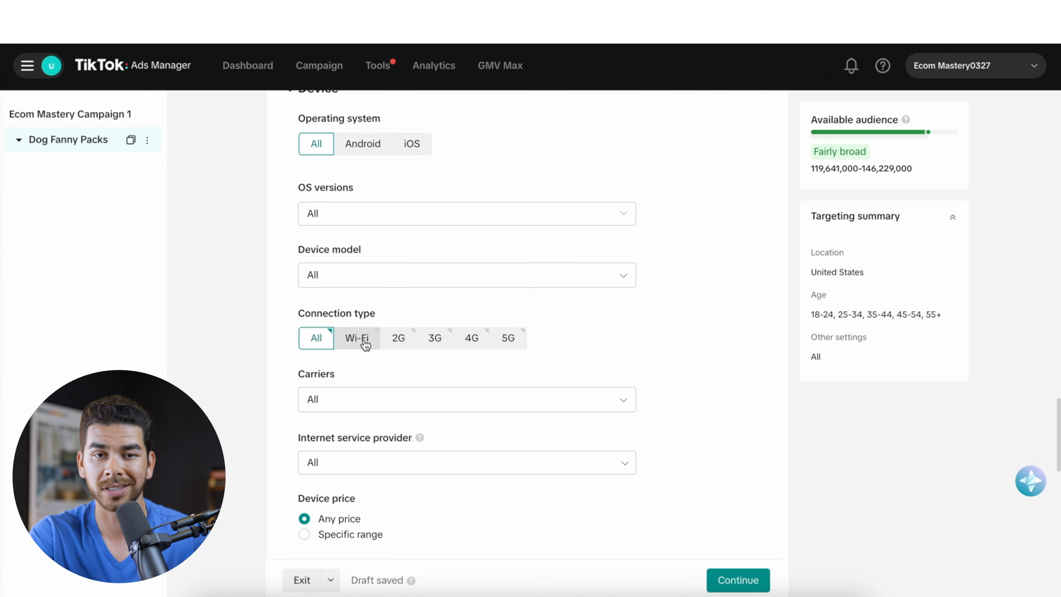
scroll(401, 415, down, 2)
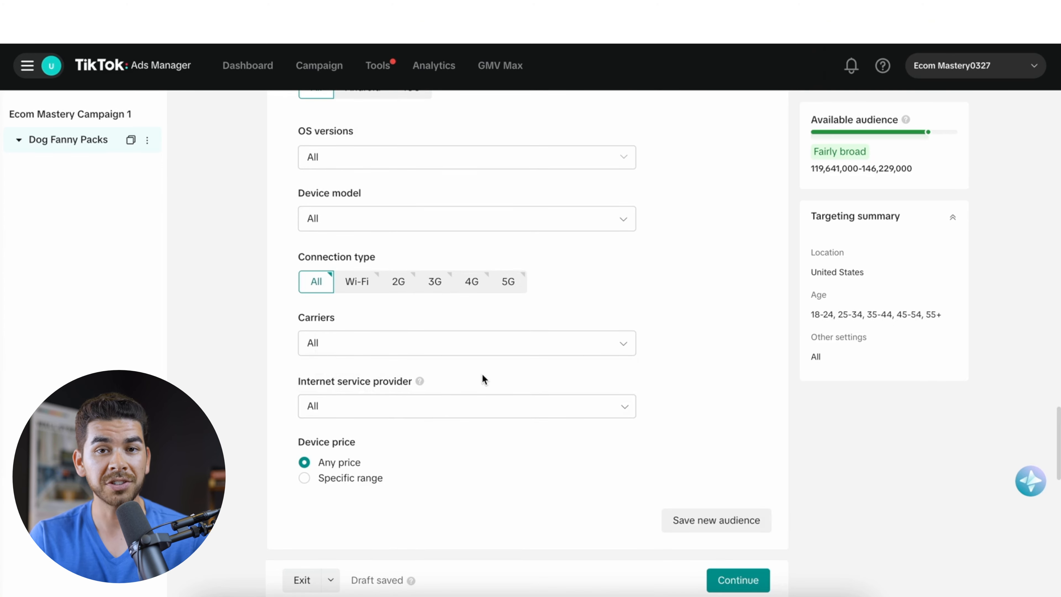
click(412, 414)
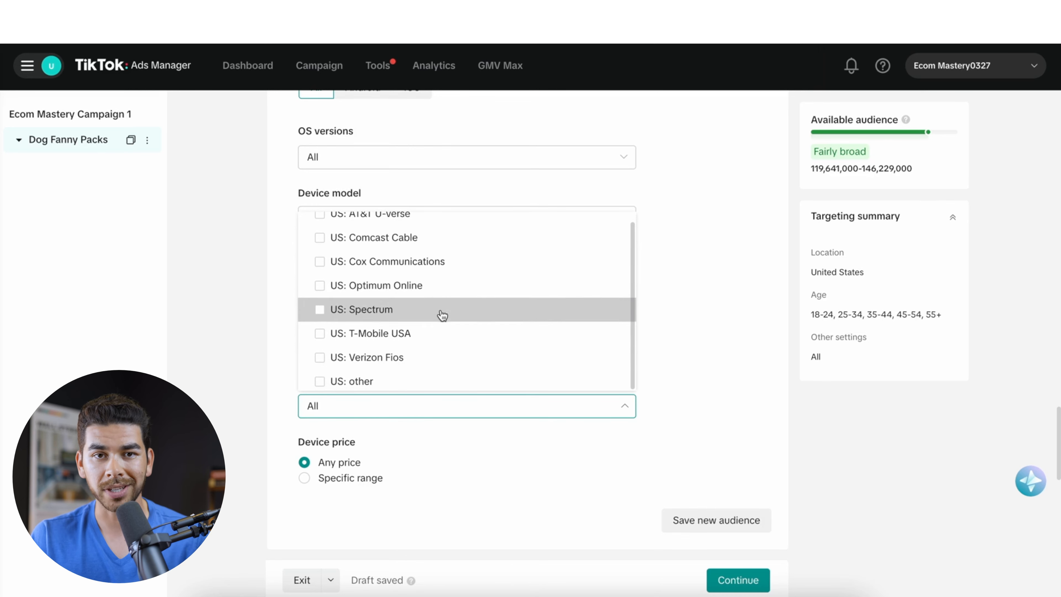
scroll(509, 437, down, 4)
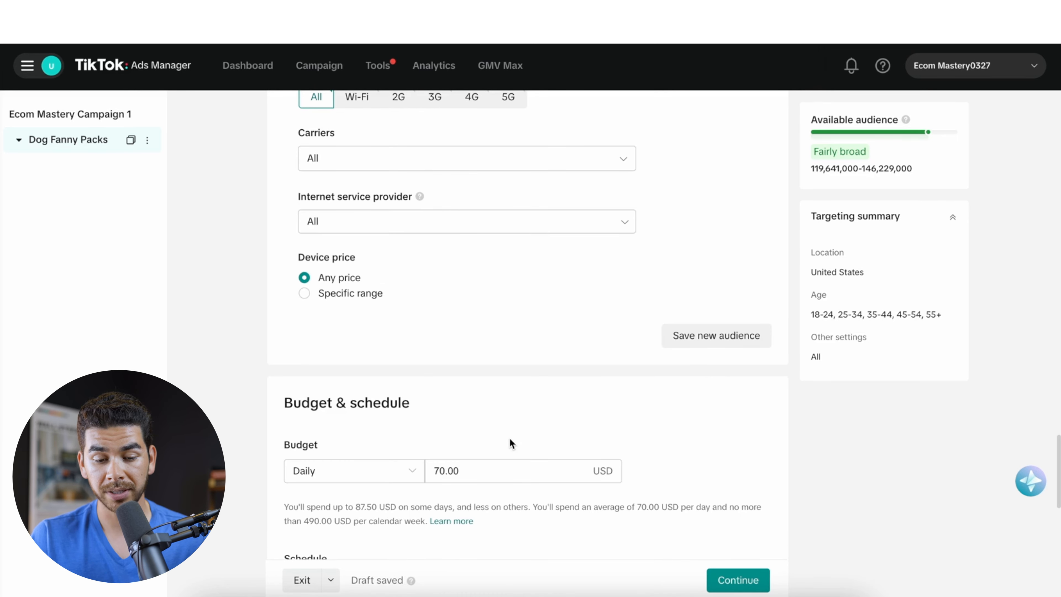
Set the ad group's daily budget to 50 USD
scroll(508, 437, down, 3)
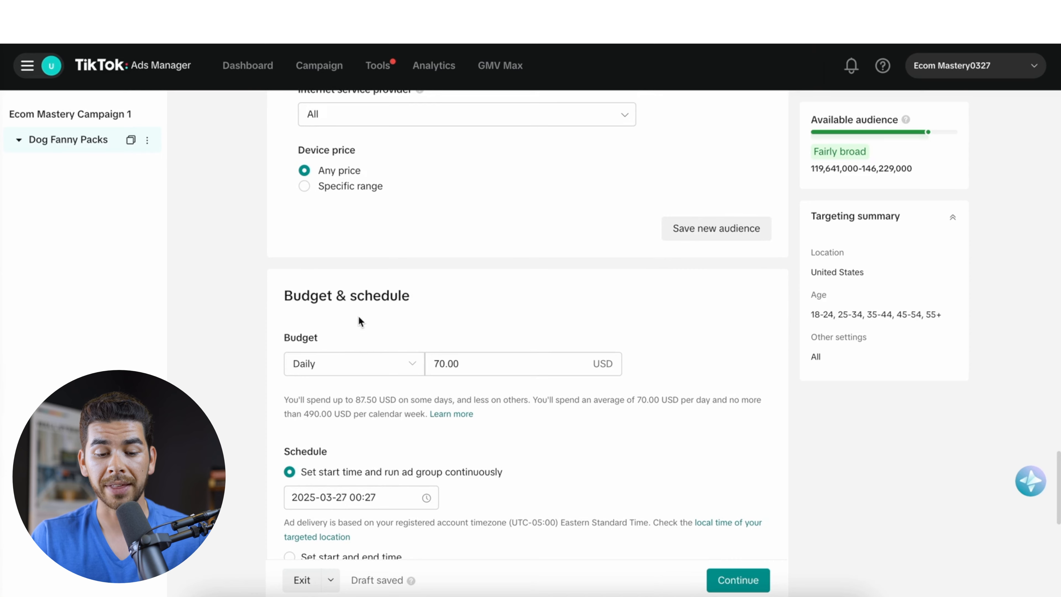
scroll(376, 311, down, 2)
click(494, 292)
key(BackSpace)
key(BackSpace)
key(BackSpace)
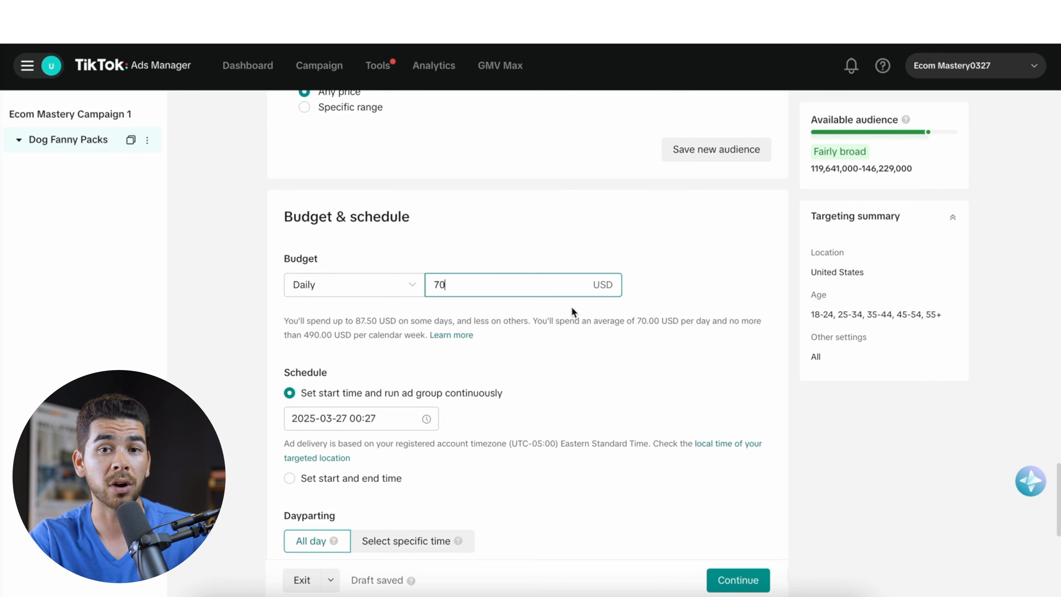
scroll(571, 306, down, 1)
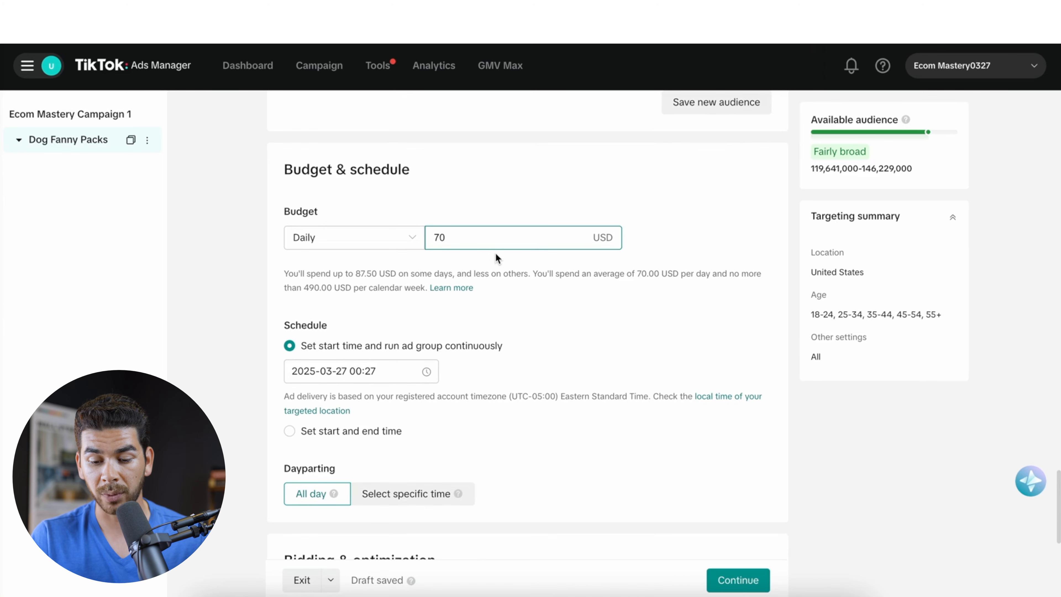
double_click(452, 237)
text(50)
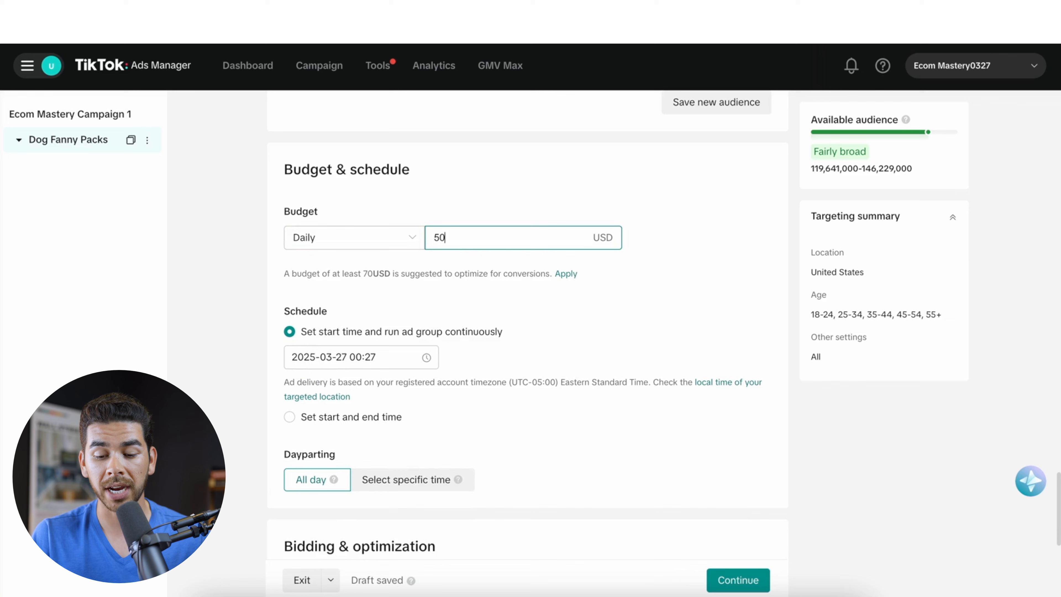
click(593, 312)
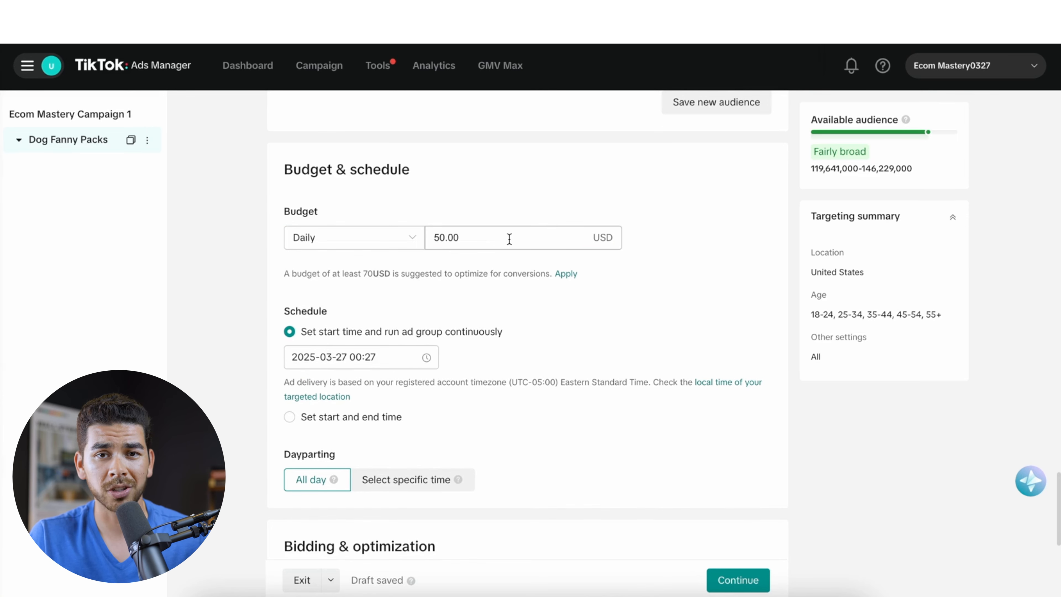
Review the ad group's schedule options and the dayparting grid for specific times, returning dayparting to All day
scroll(359, 292, down, 2)
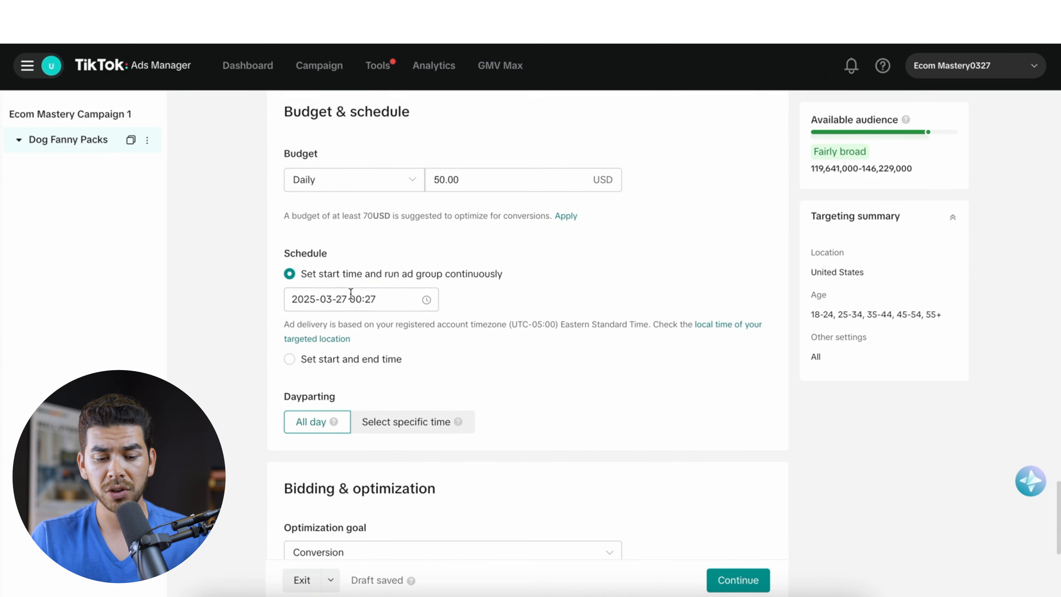
scroll(374, 293, down, 1)
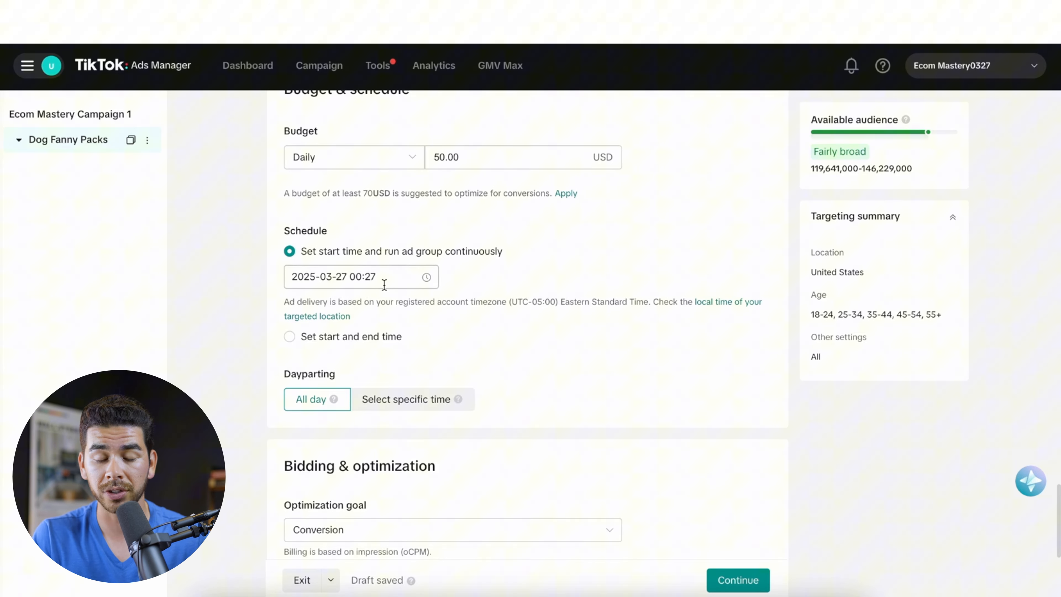
scroll(383, 284, down, 2)
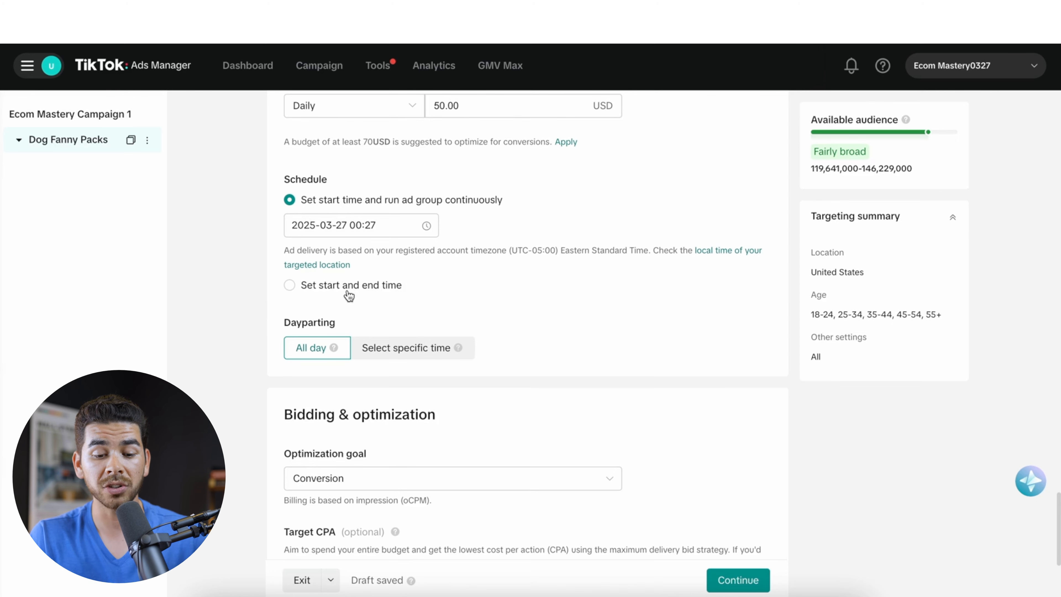
click(350, 292)
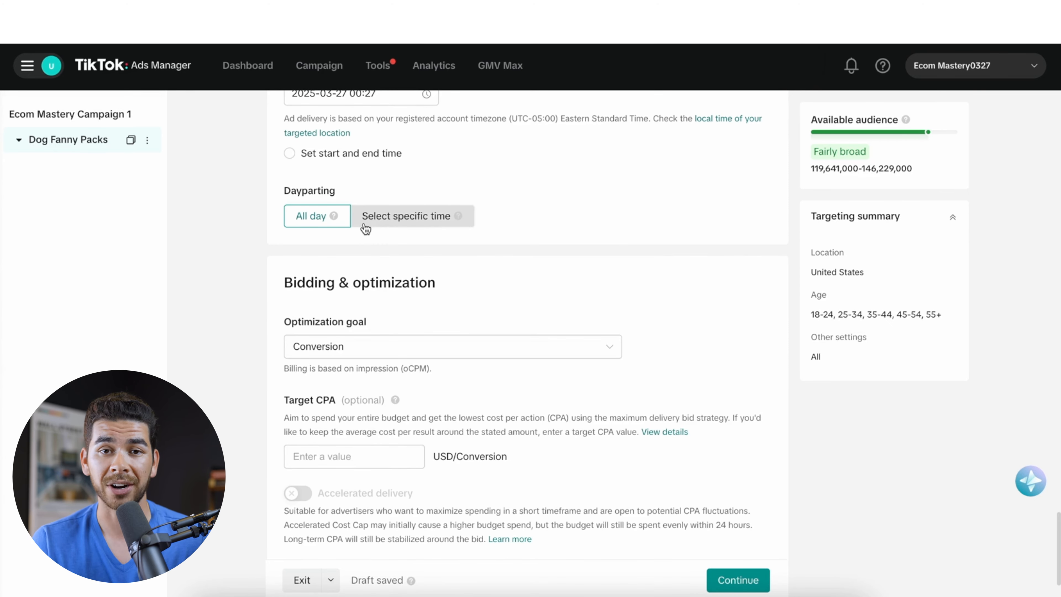
click(422, 223)
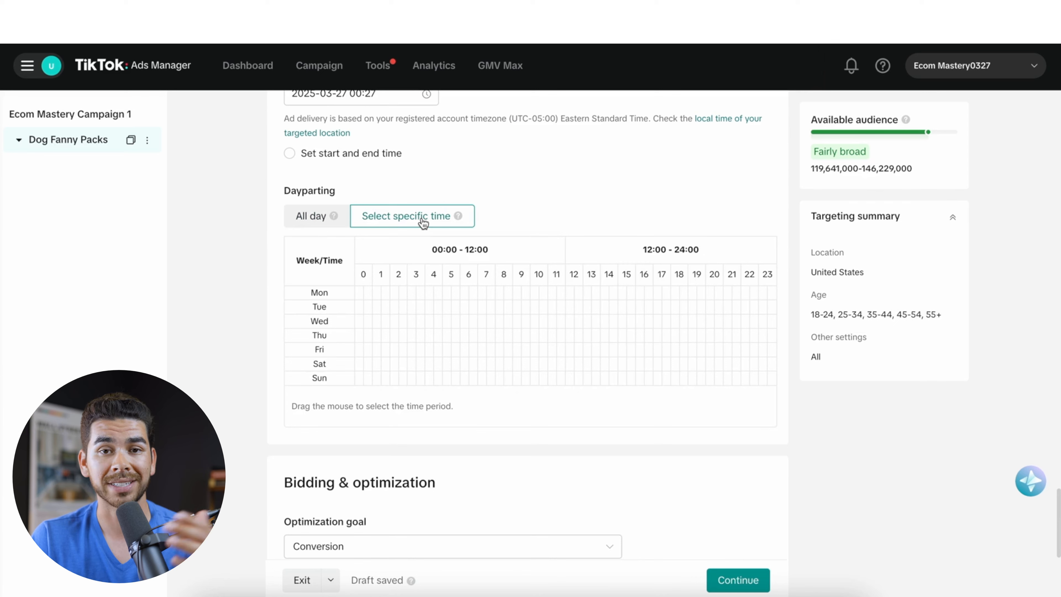
click(311, 219)
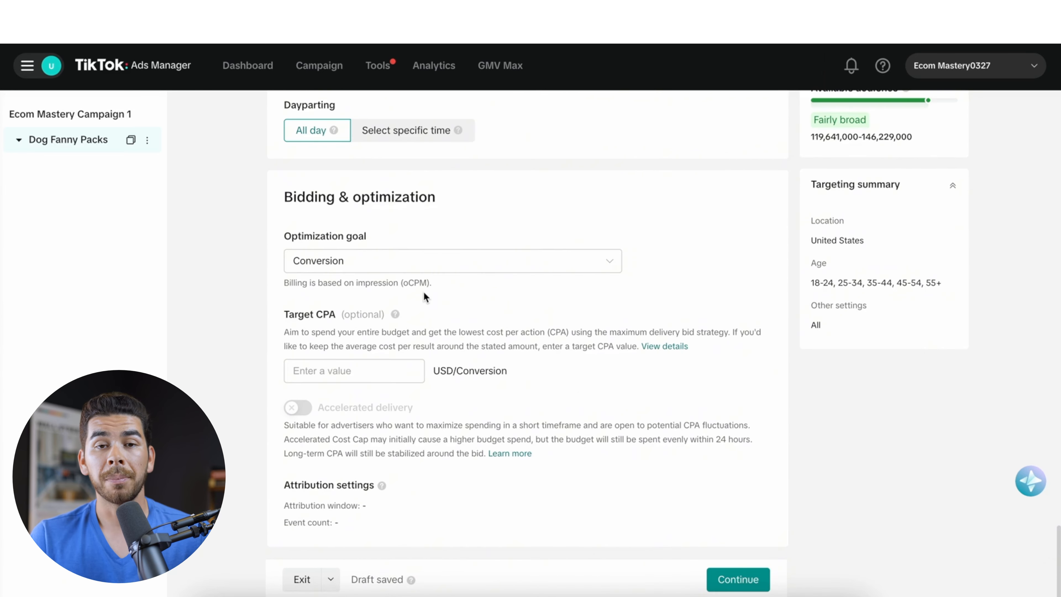
Keep Conversion as the optimization goal, leave Target CPA blank and continue to the ad setup
click(405, 265)
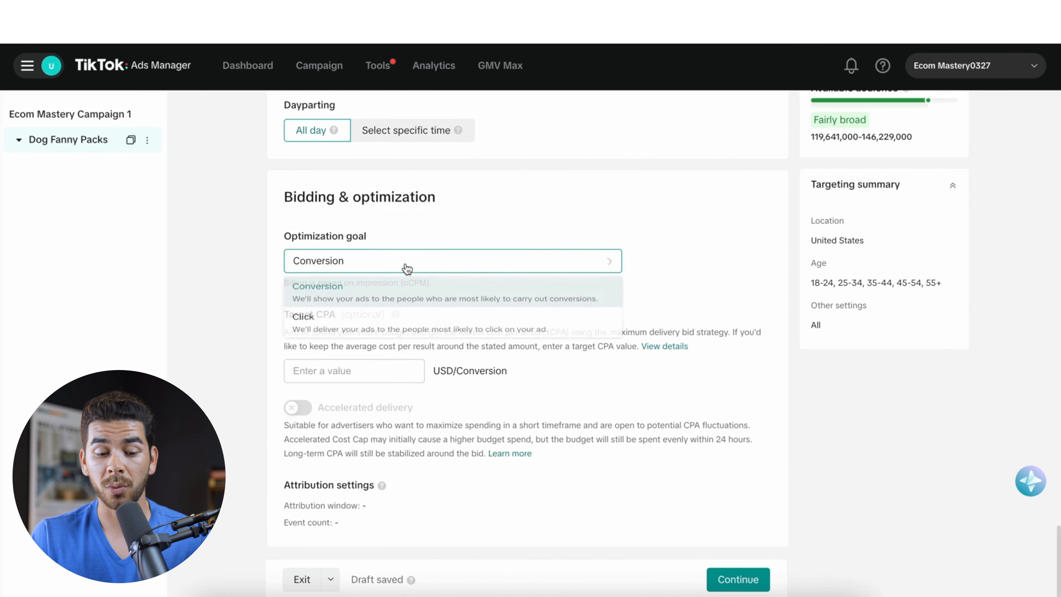
click(418, 302)
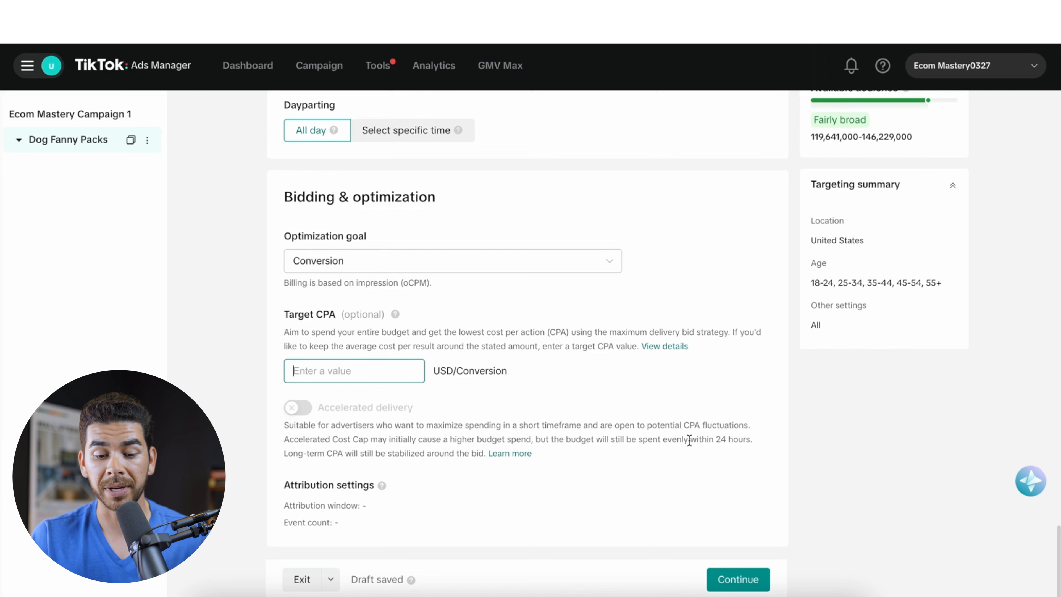
click(714, 588)
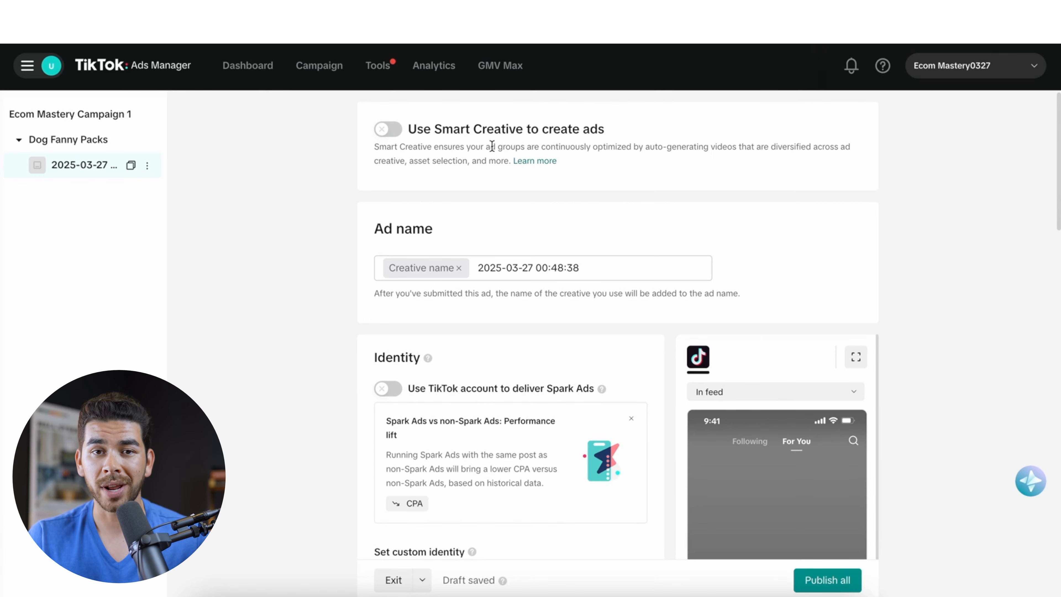
Try Smart Creative for the ad, look over its settings and turn it off again
click(387, 129)
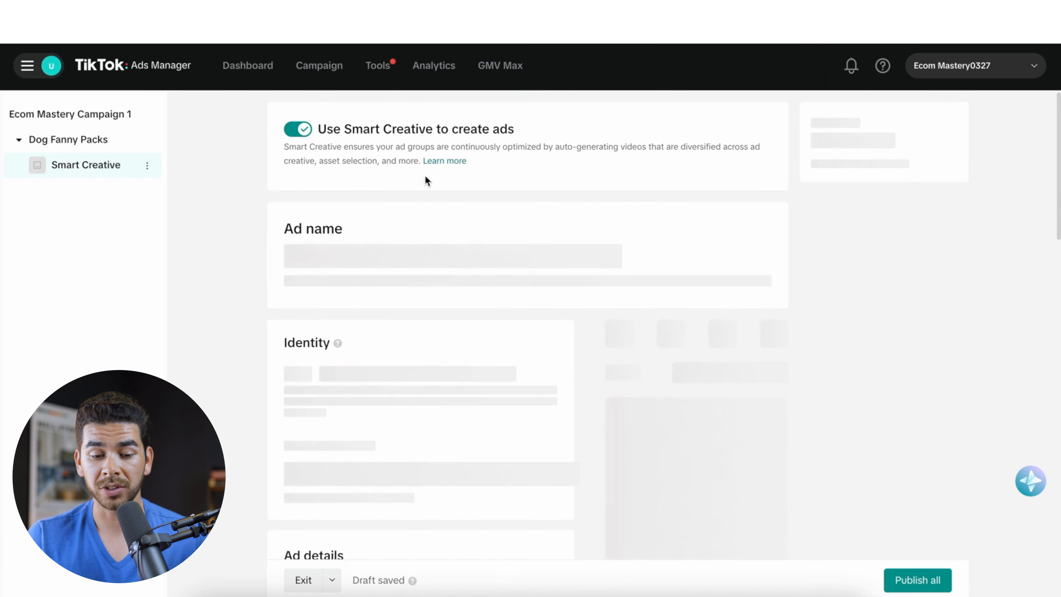
scroll(559, 293, down, 4)
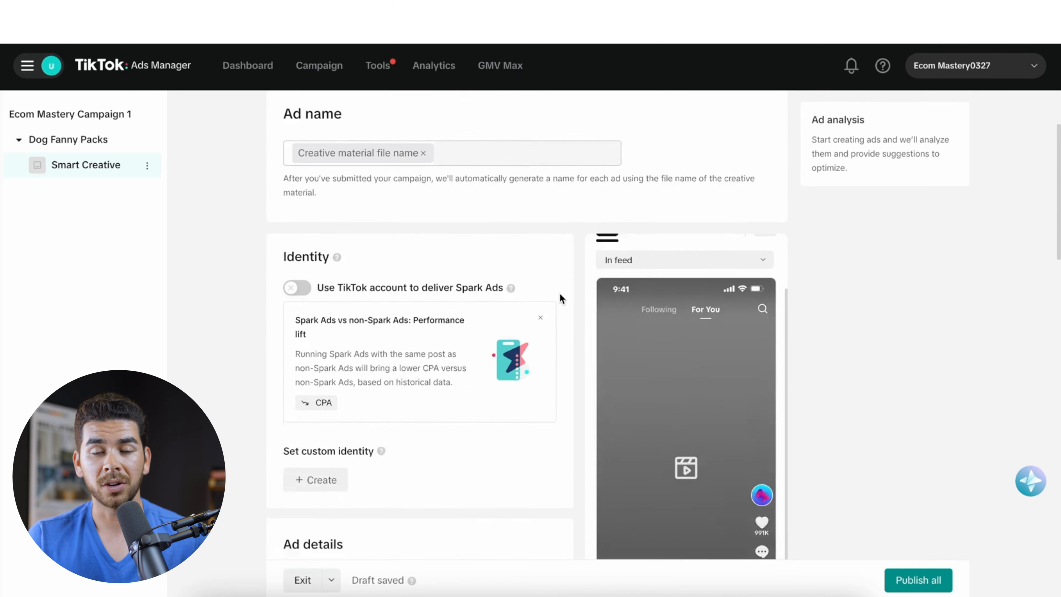
scroll(559, 292, up, 4)
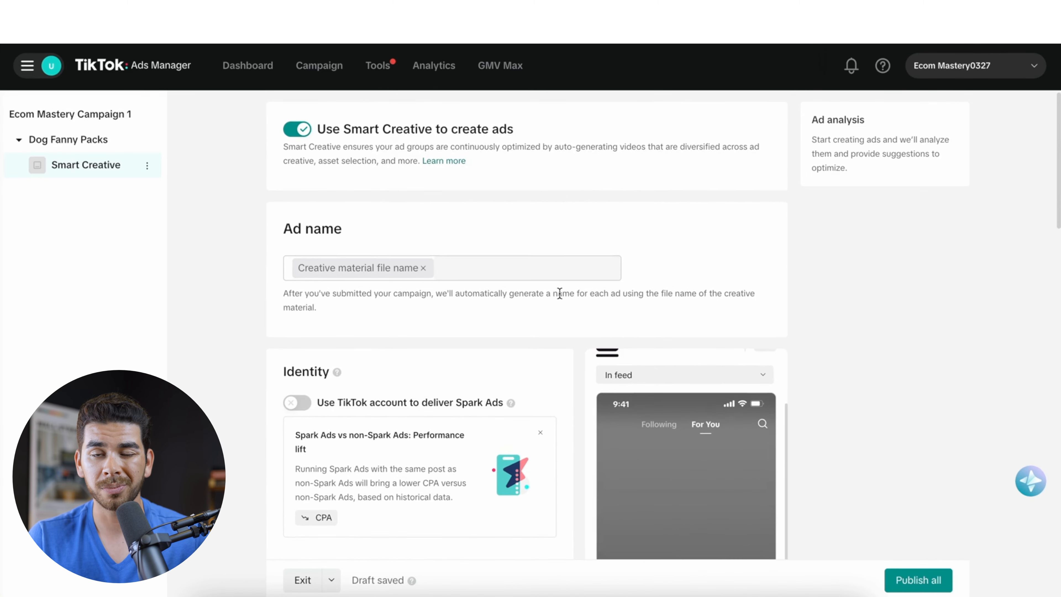
click(303, 138)
Replace the date and time in the ad name with the ad group's name, Dog Fanny Packs
triple_click(532, 206)
text(Dog Fa)
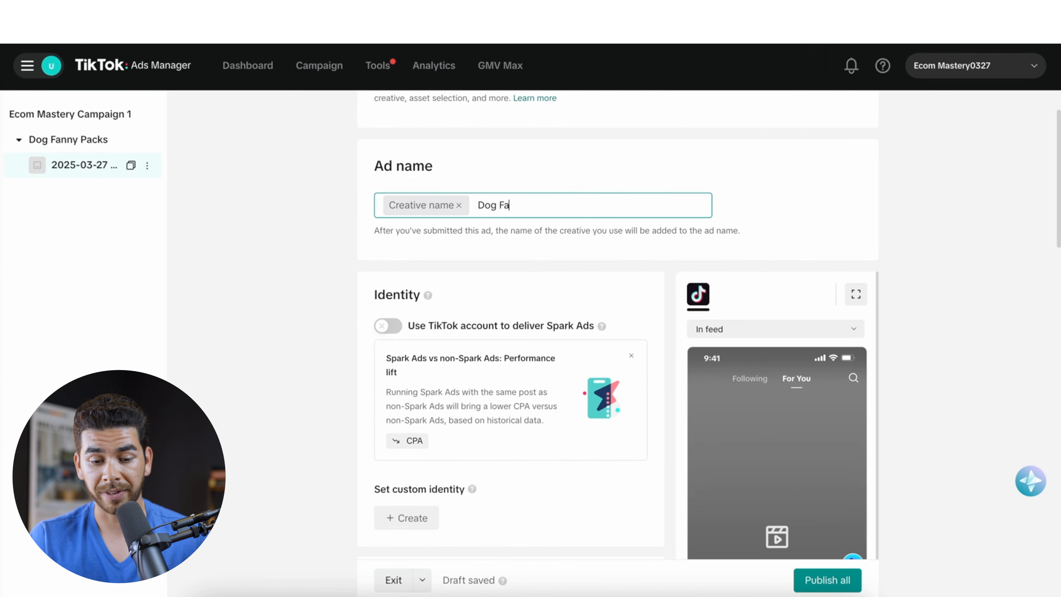
text(nny Pac)
Examine the ad's identity settings and the custom identity dialog, closing it without creating one
scroll(511, 204, down, 3)
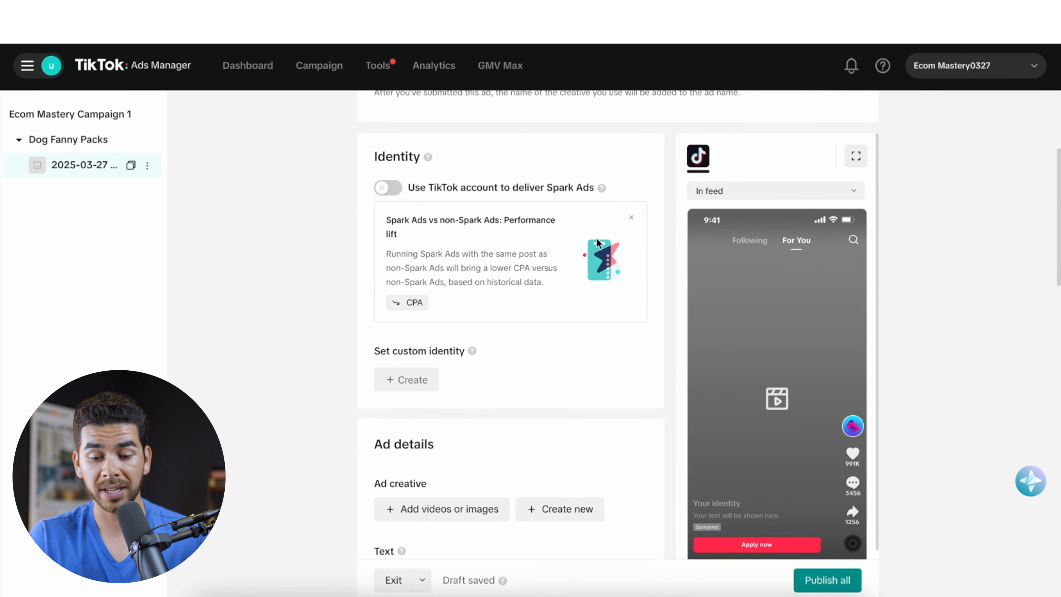
scroll(516, 313, down, 2)
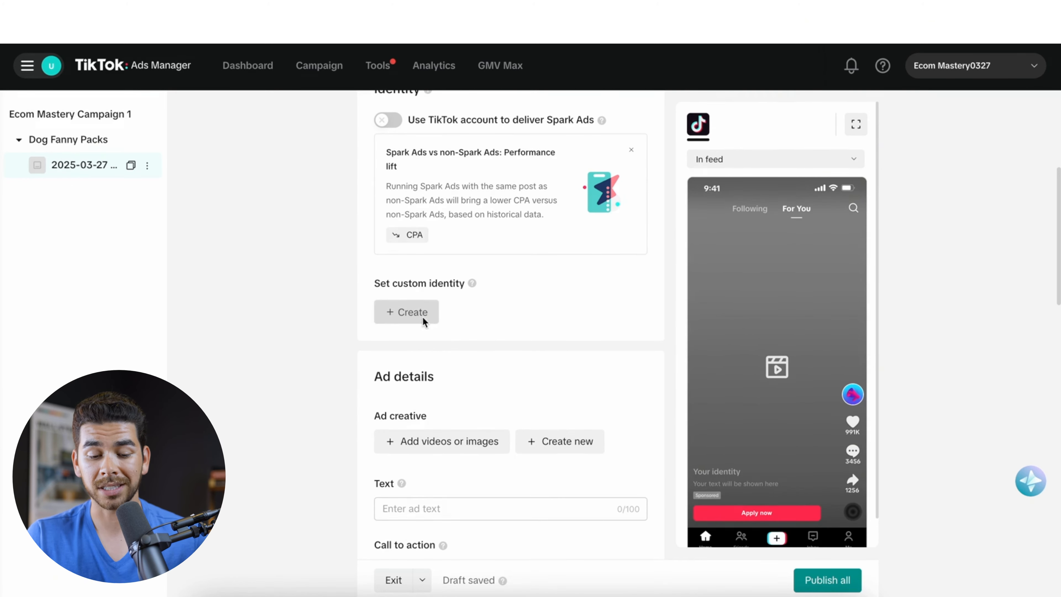
click(423, 320)
click(603, 250)
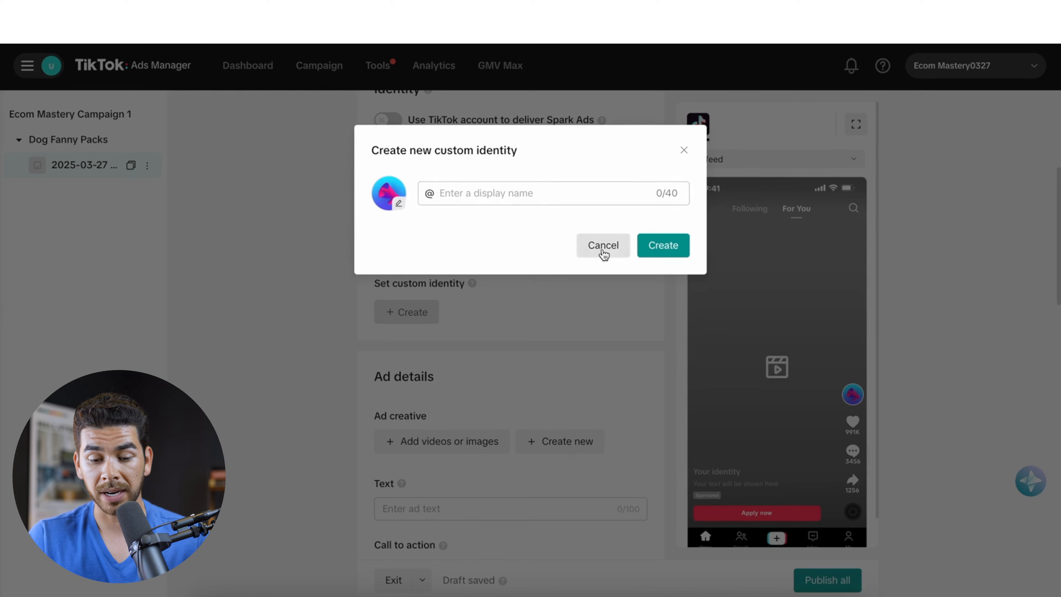
Examine the ad creative options for adding existing videos or images and for creating a new video, closing both without adding any
scroll(466, 323, down, 3)
click(462, 321)
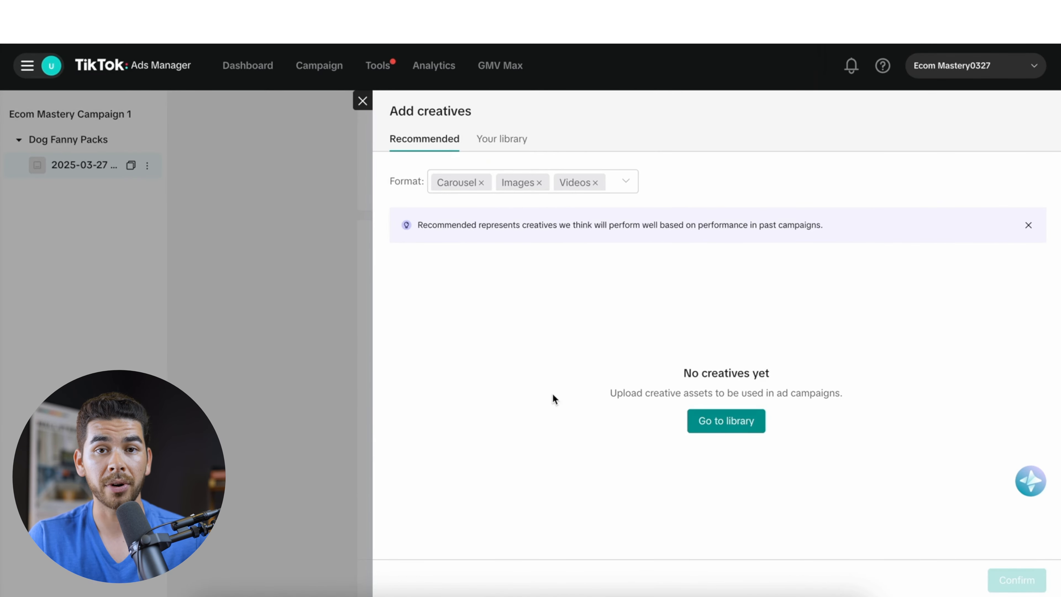
click(205, 311)
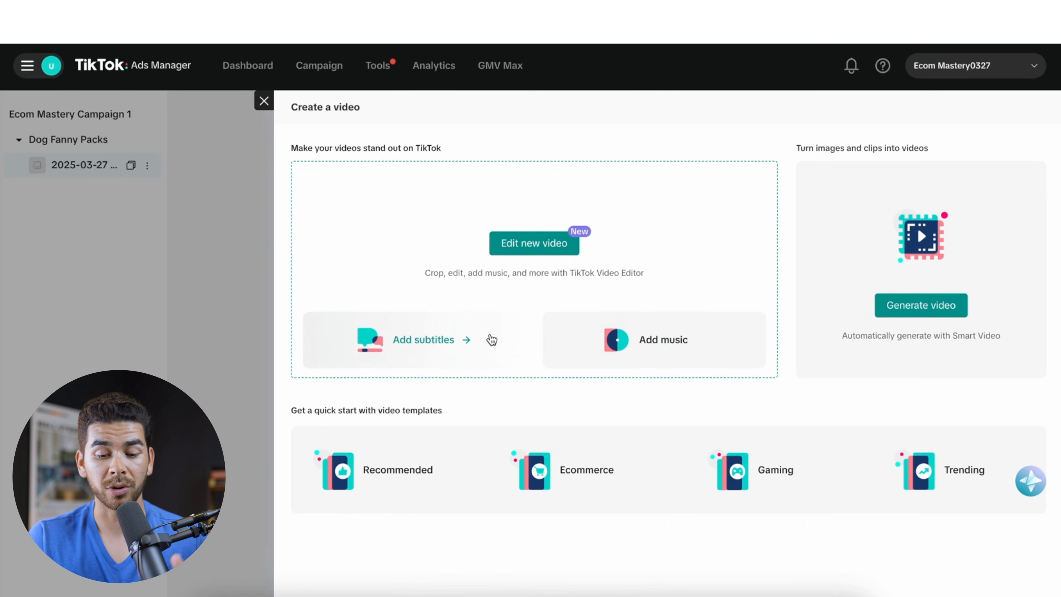
click(241, 286)
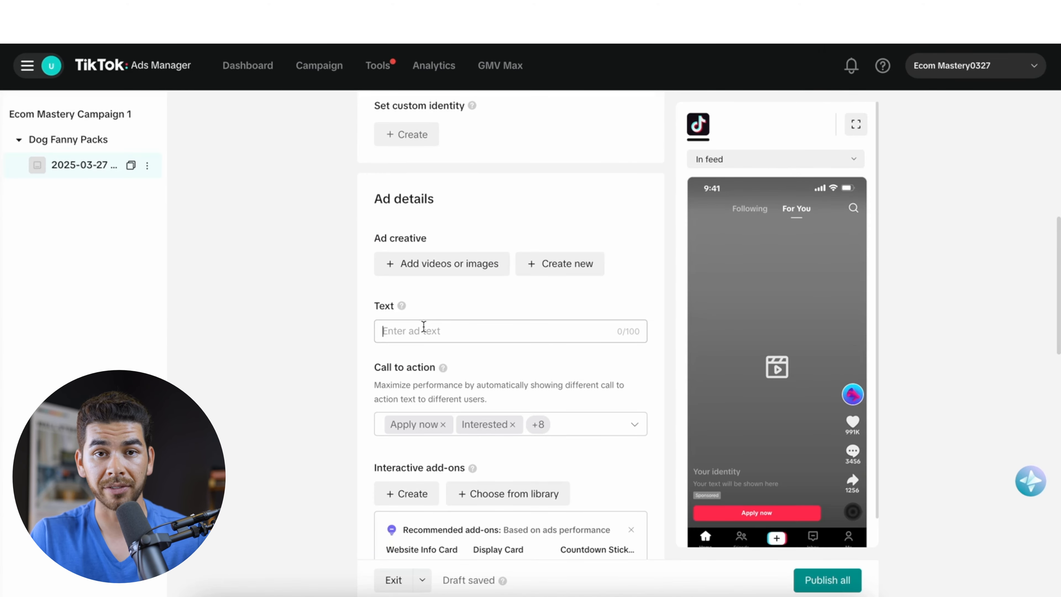
Look through the available call-to-action options for the ad and close the list without changing the selection
scroll(424, 326, down, 4)
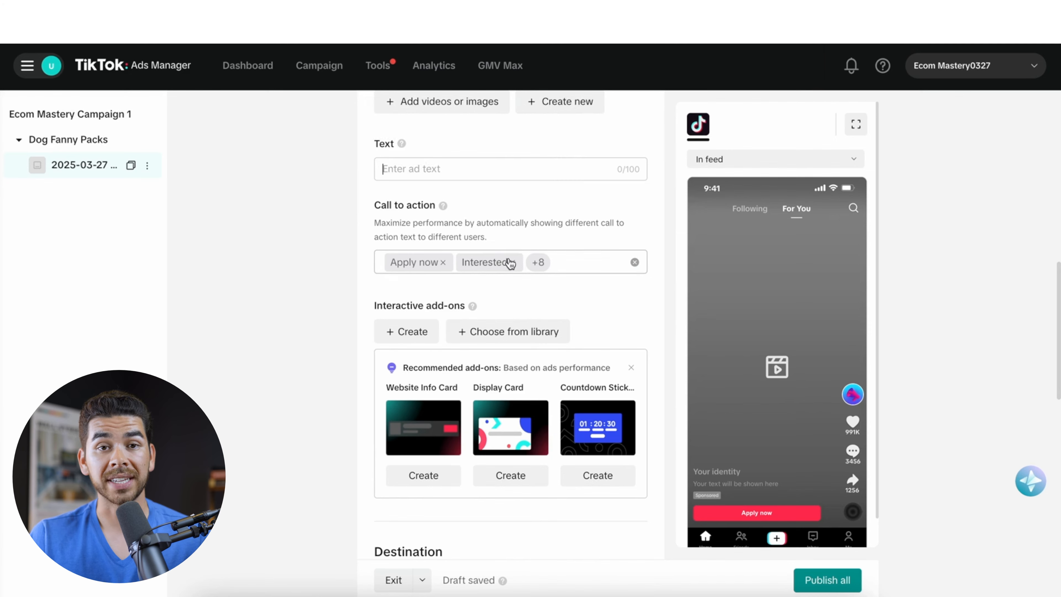
click(559, 272)
scroll(542, 334, down, 1)
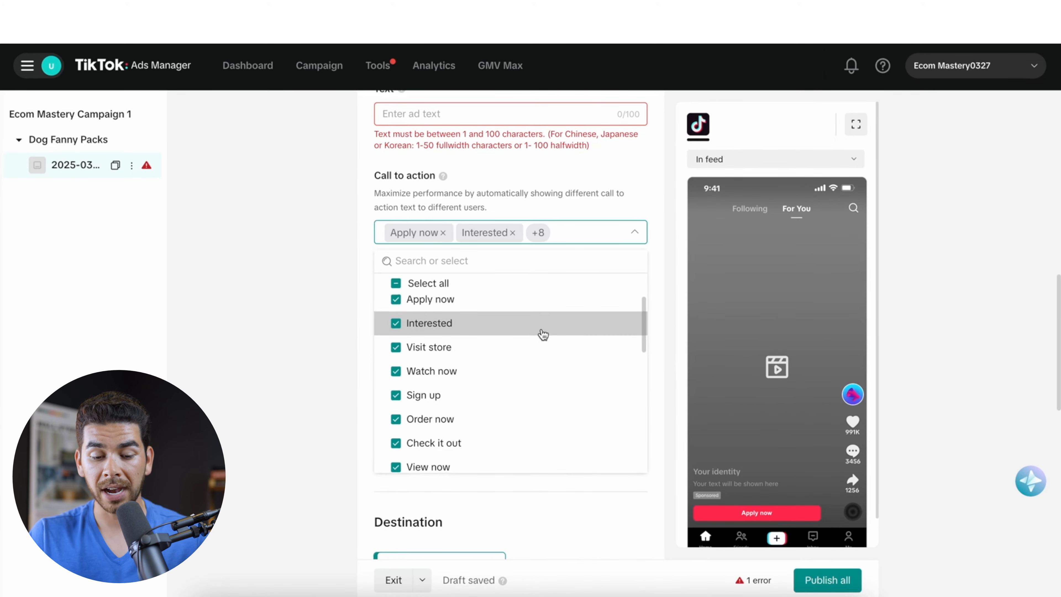
scroll(542, 334, down, 4)
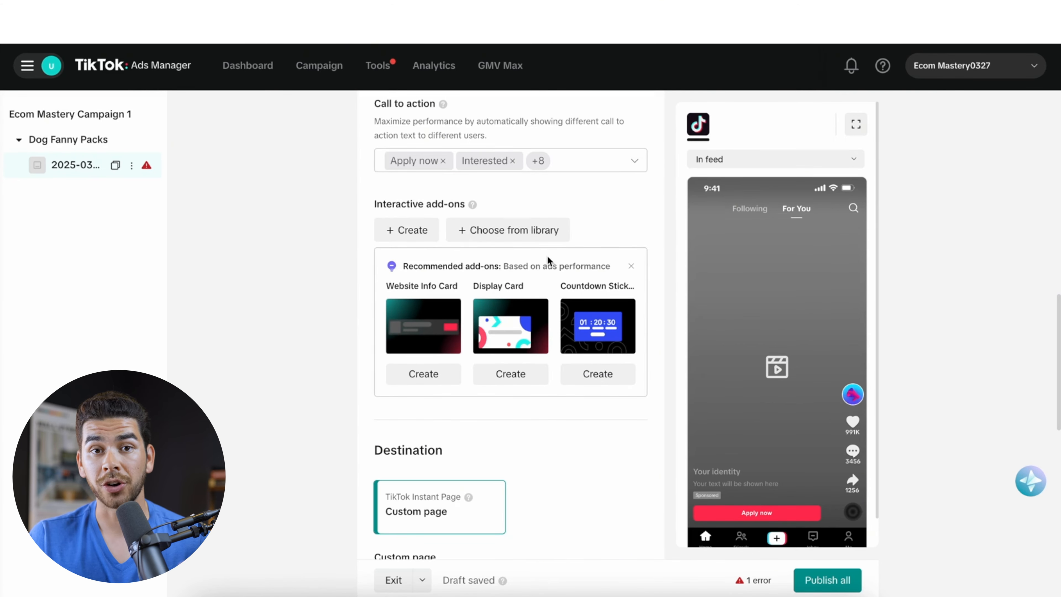
Look at the interactive add-ons library and the panel for creating a new add-on, closing both without adding one
click(507, 234)
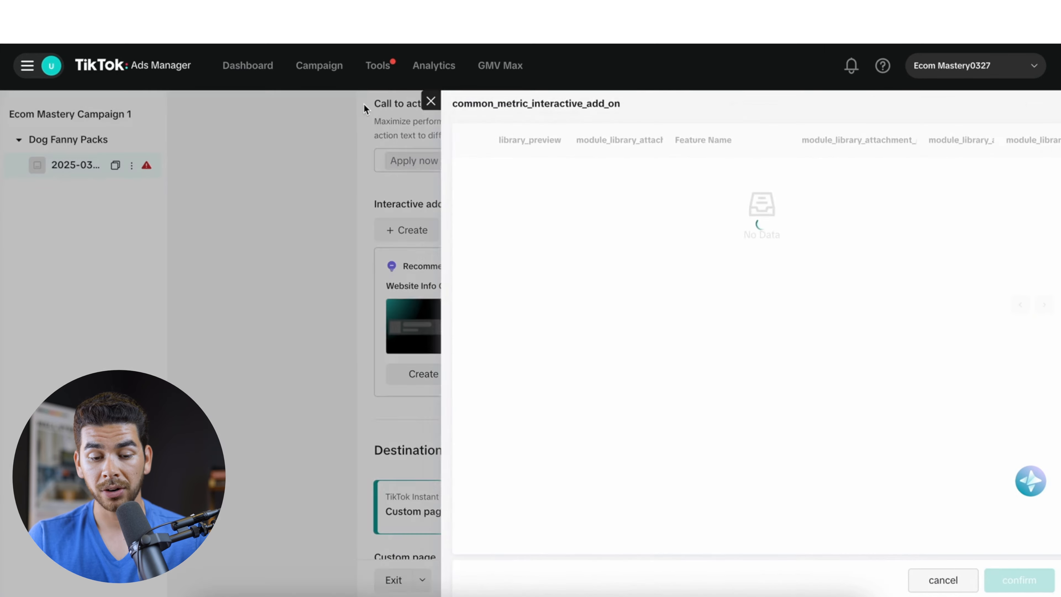
click(362, 102)
click(406, 222)
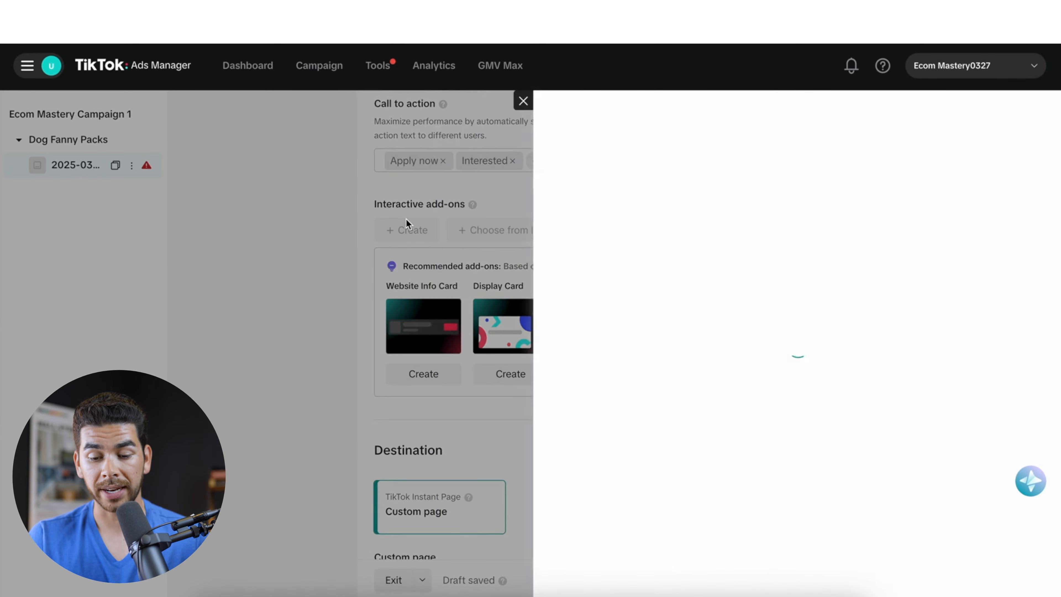
mouse_move(574, 289)
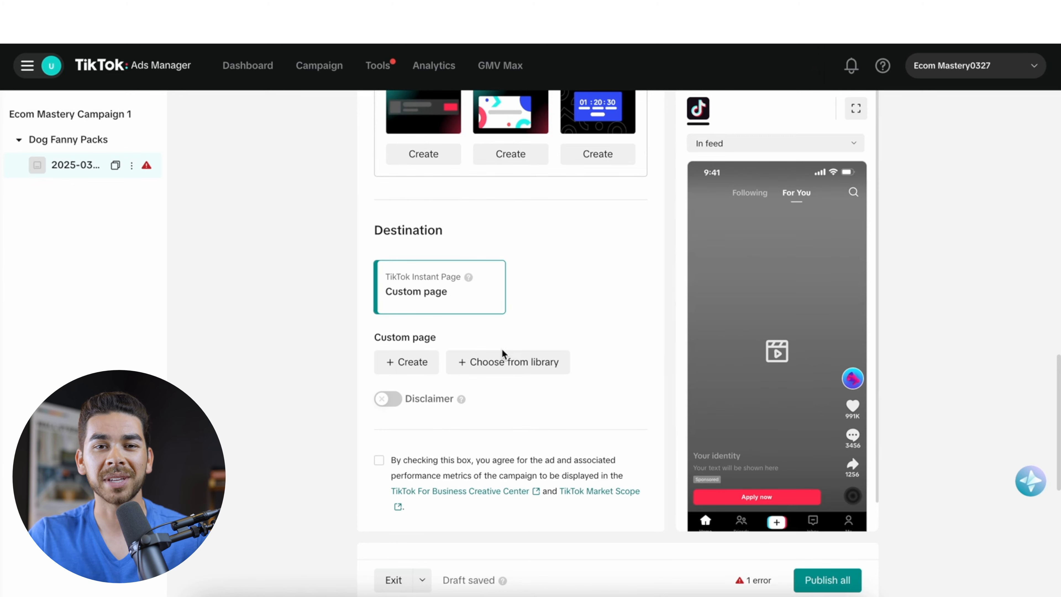
Review the ad's custom page destination, disclaimer option and optional impression and click tracking settings
scroll(501, 348, down, 3)
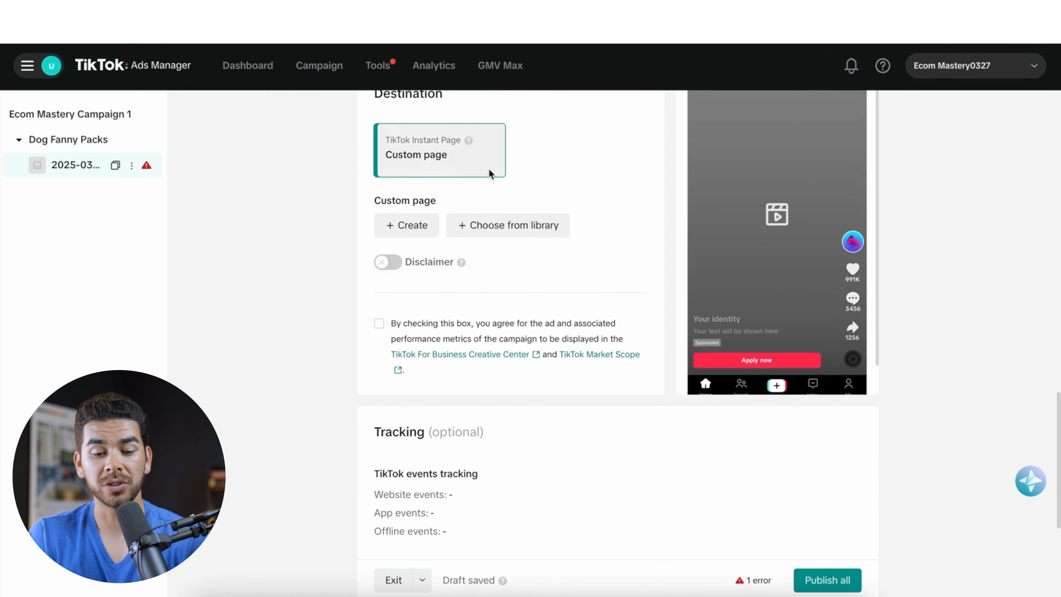
scroll(501, 251, down, 4)
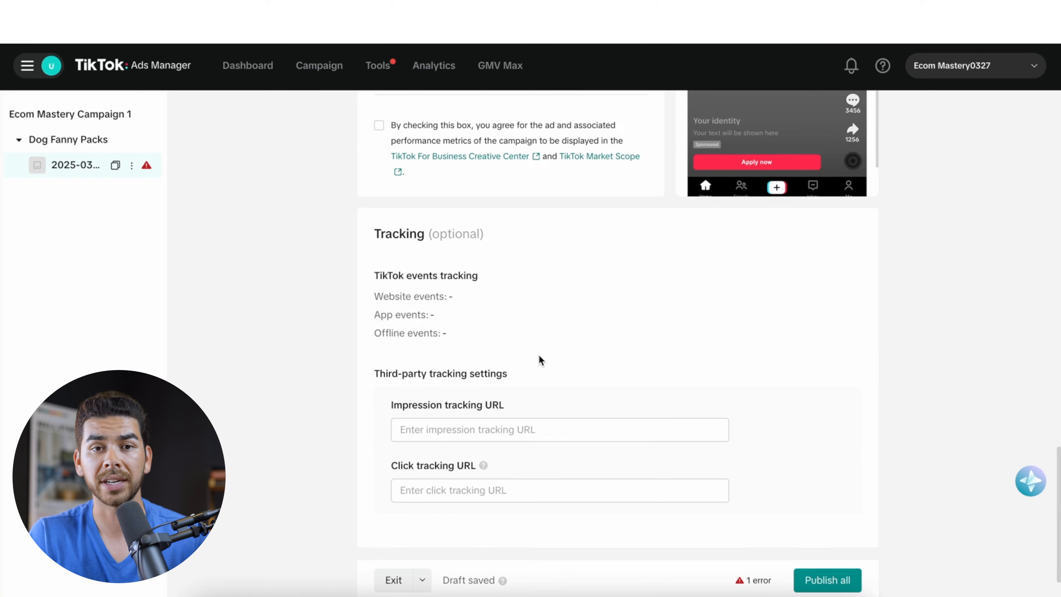
scroll(541, 360, down, 1)
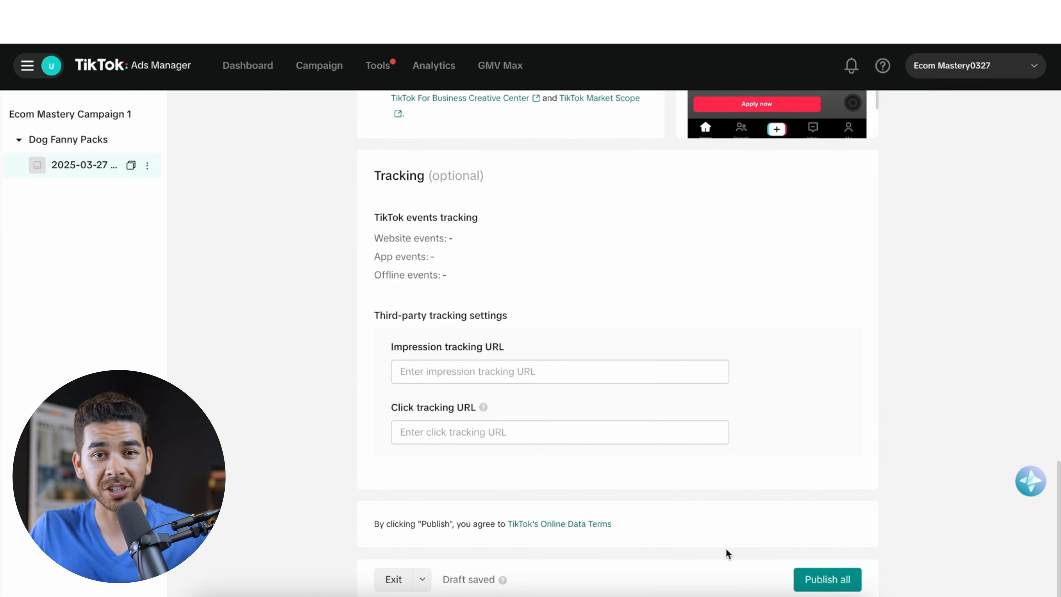
Return from the ad setup to the campaign list and expand the draft entry to view Ecom Mastery Campaign 1
click(828, 580)
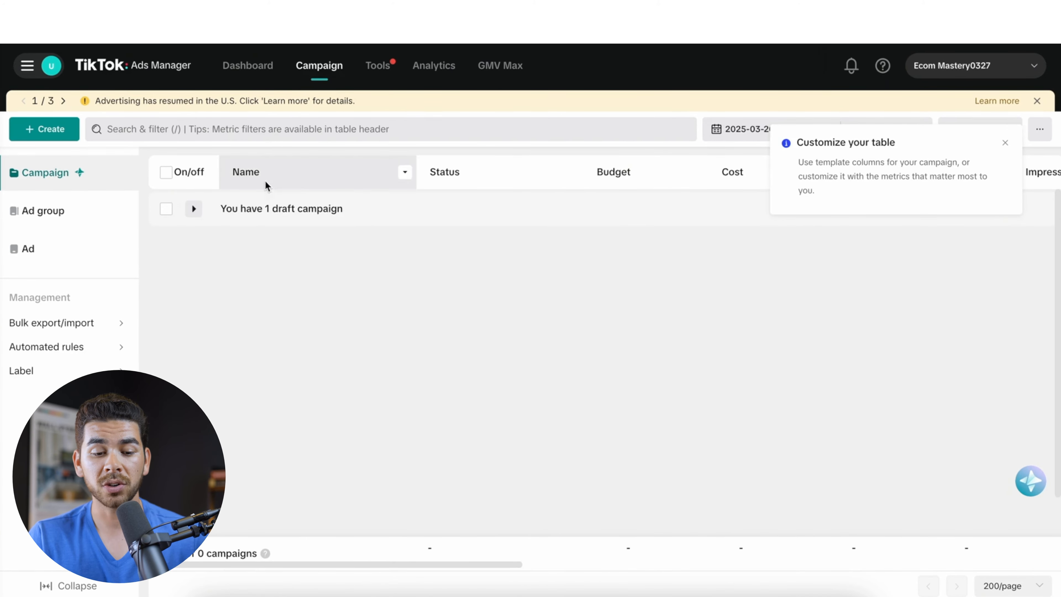
click(330, 222)
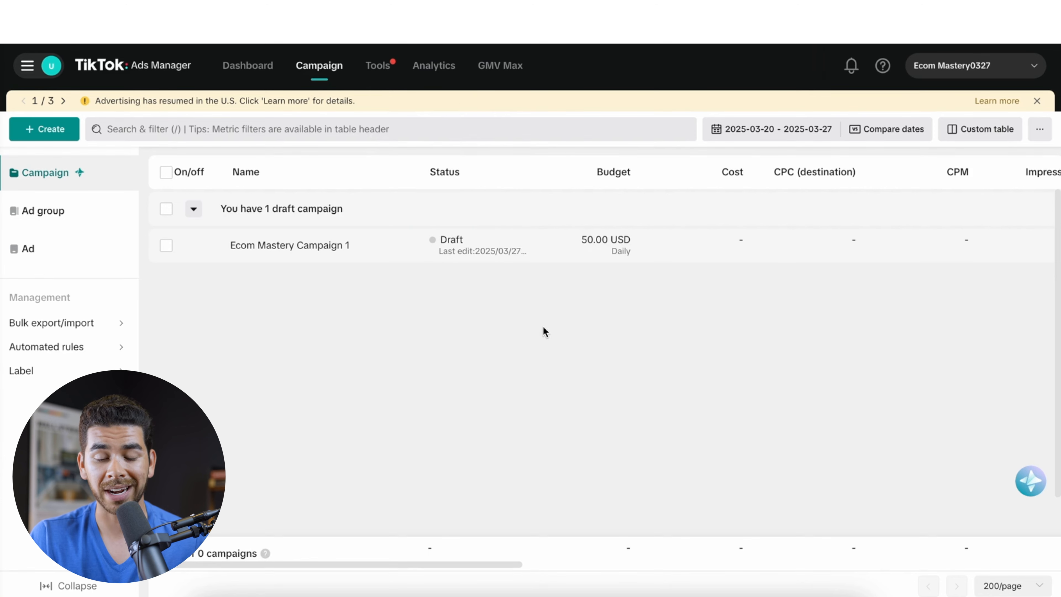
mouse_move(434, 74)
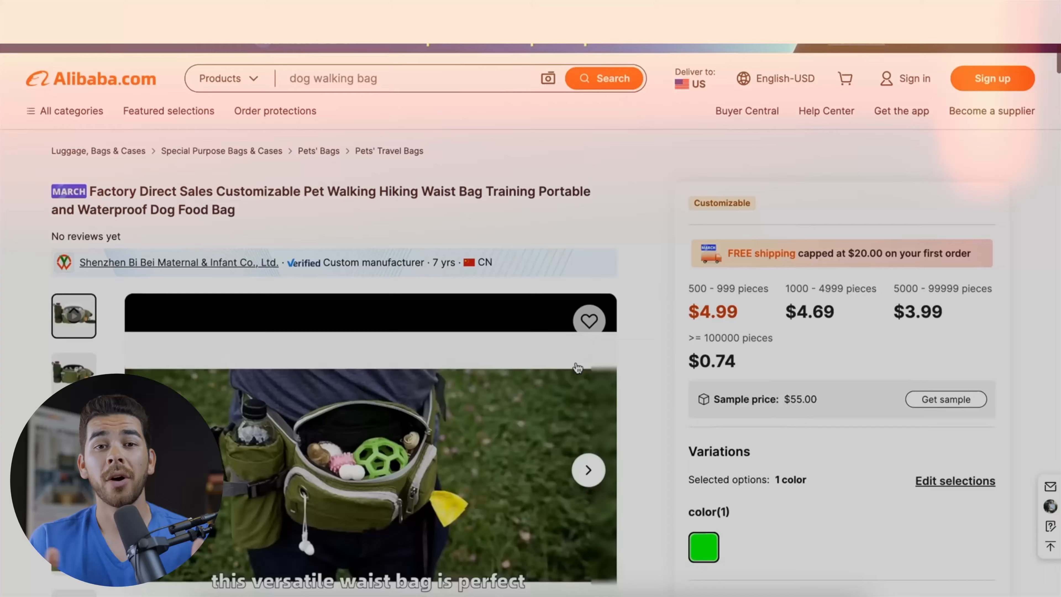
On Alibaba.com, examine the pet walking waist bag listing, including its product video, quantity prices, variations and shipping details
scroll(577, 368, down, 2)
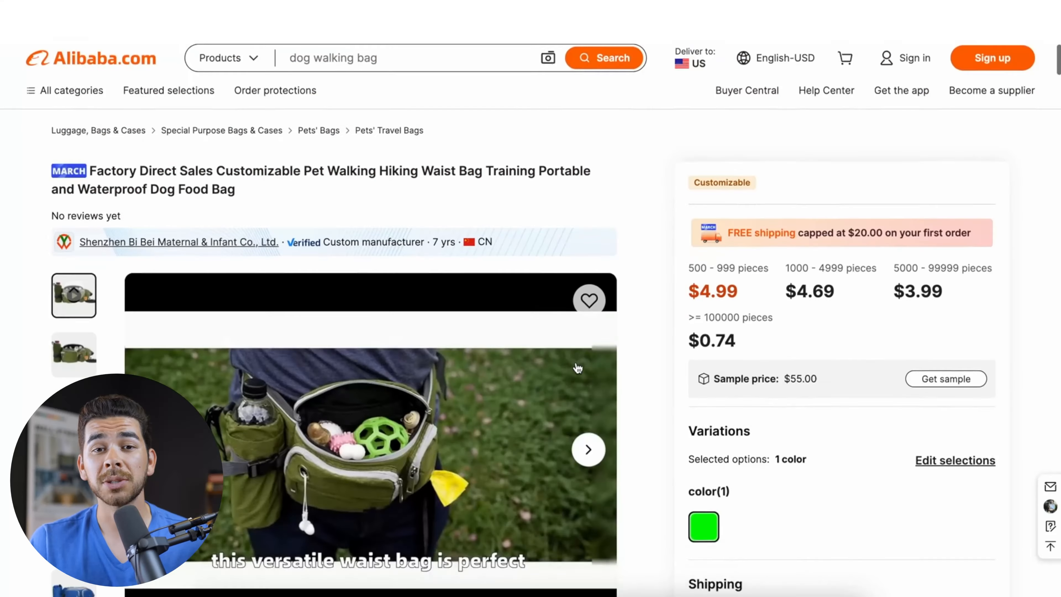
scroll(577, 368, down, 1)
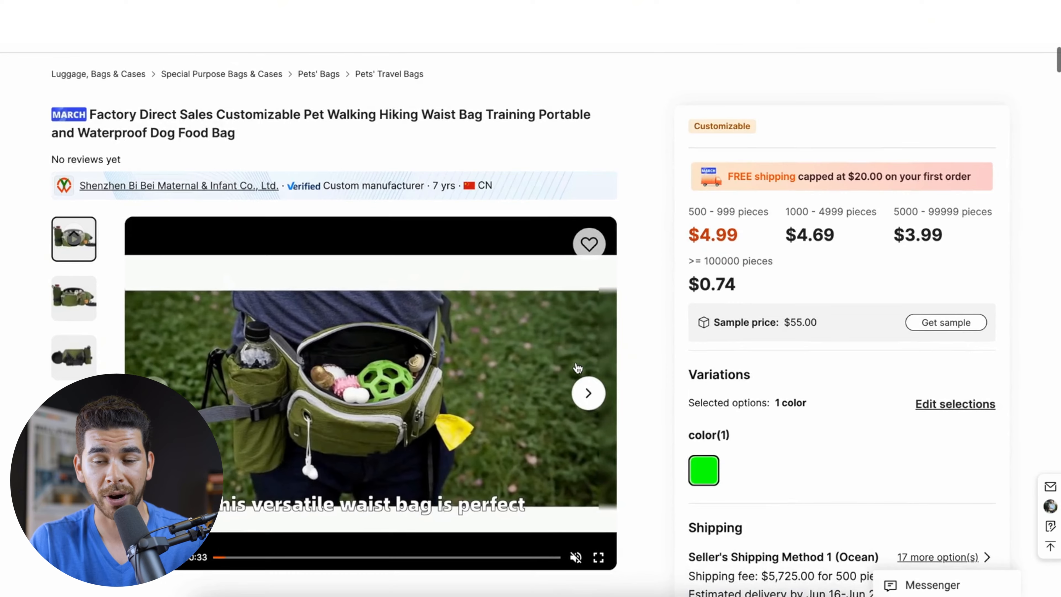
scroll(577, 367, down, 1)
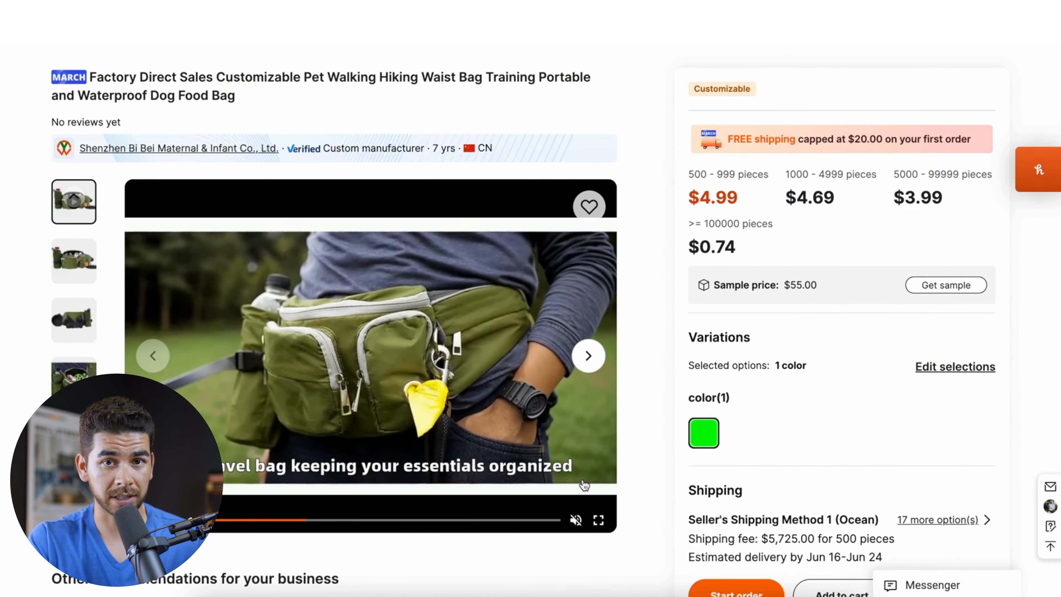